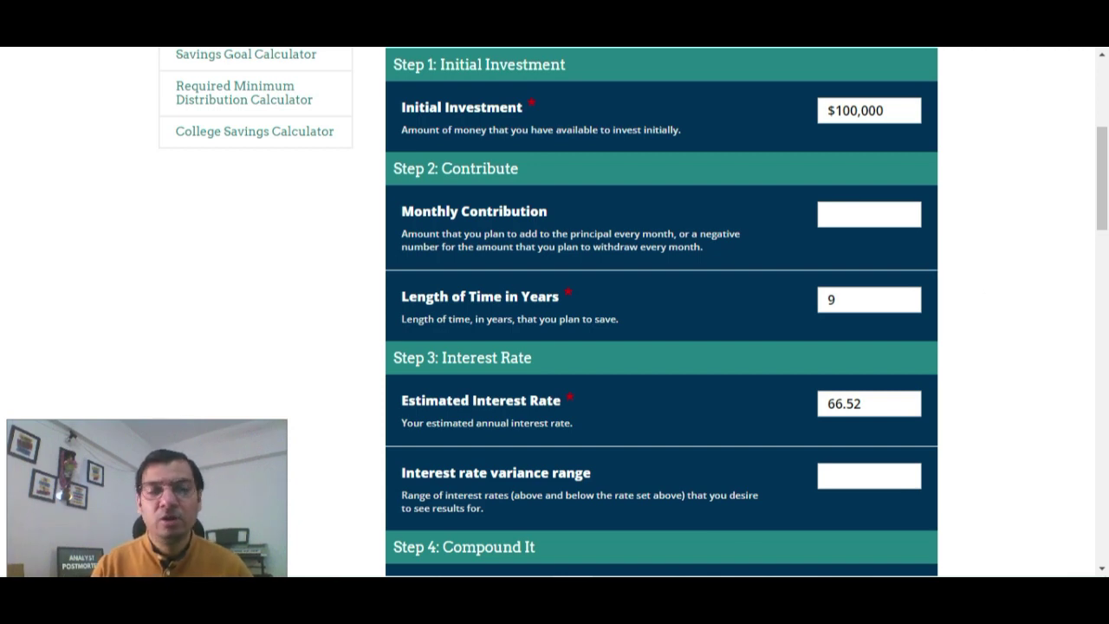
# Step: Switch to the Book1 workbook in Excel containing the electric vehicle stock list
pyautogui.moveTo(731, 575)
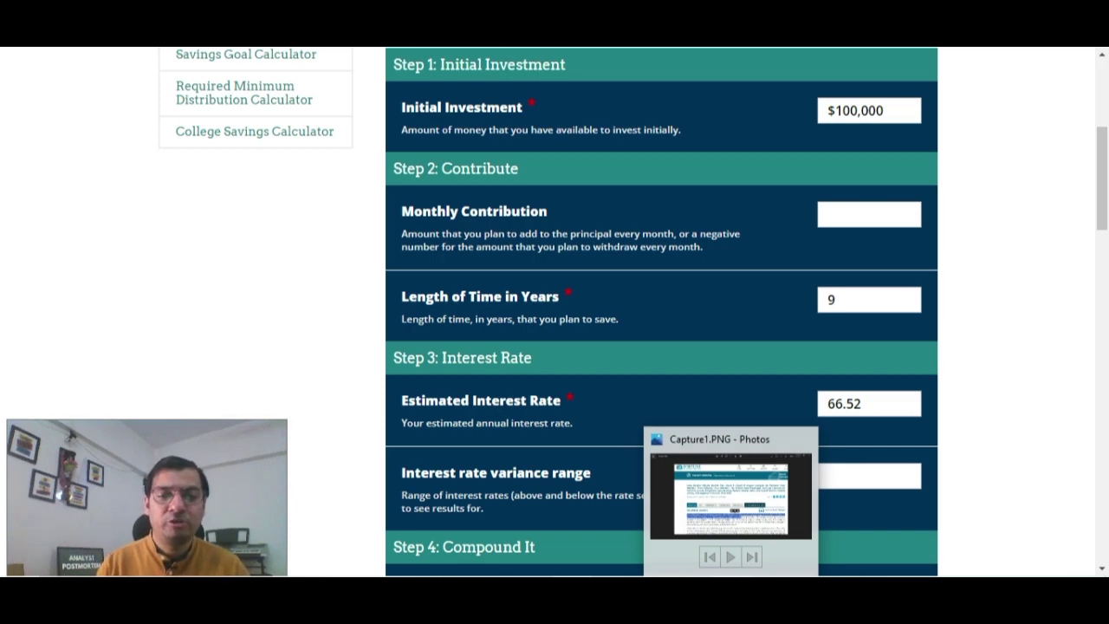
pyautogui.moveTo(651, 575)
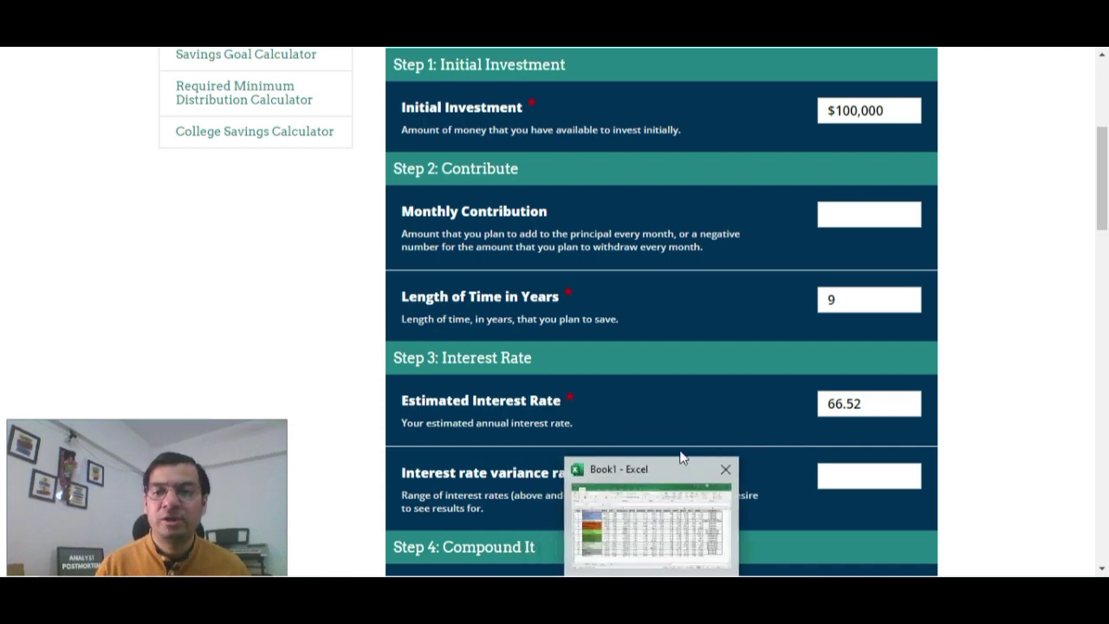
pyautogui.click(684, 526)
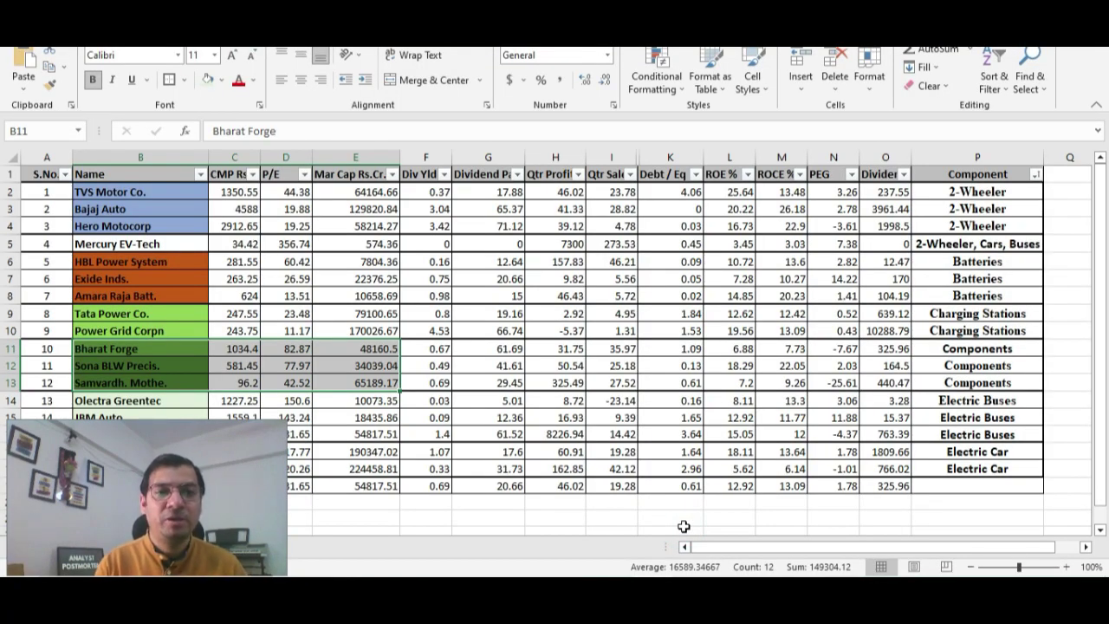
pyautogui.click(170, 476)
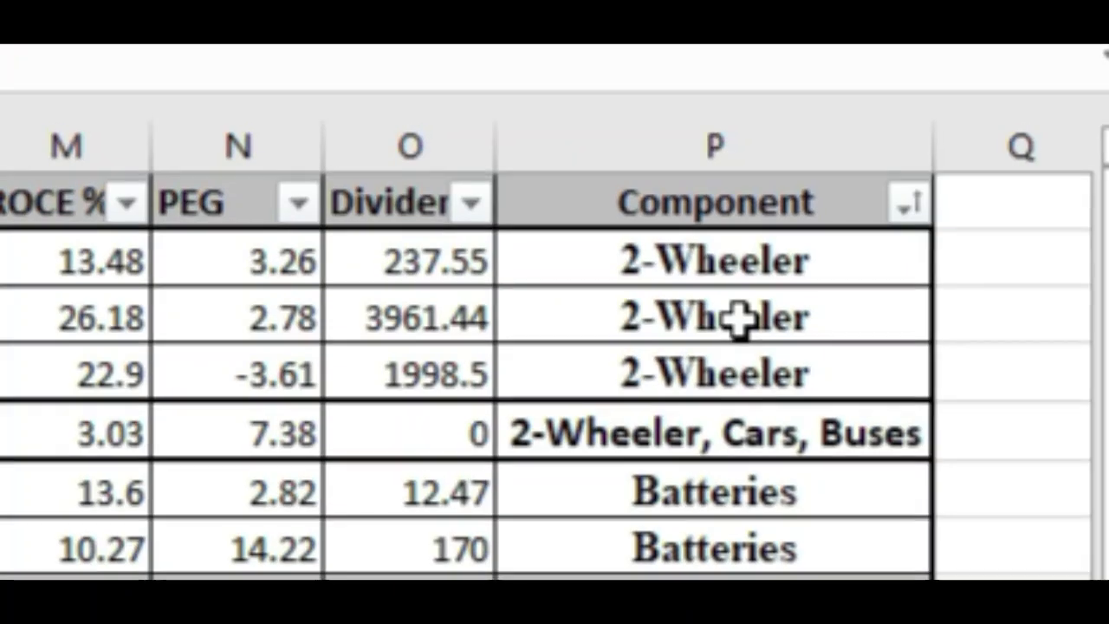
# Step: Examine the Component column group by group, from 2-Wheeler and Batteries through Components and Electric Buses to Electric Car
pyautogui.moveTo(984, 191); pyautogui.dragTo(983, 214)
pyautogui.moveTo(732, 349); pyautogui.dragTo(730, 396)
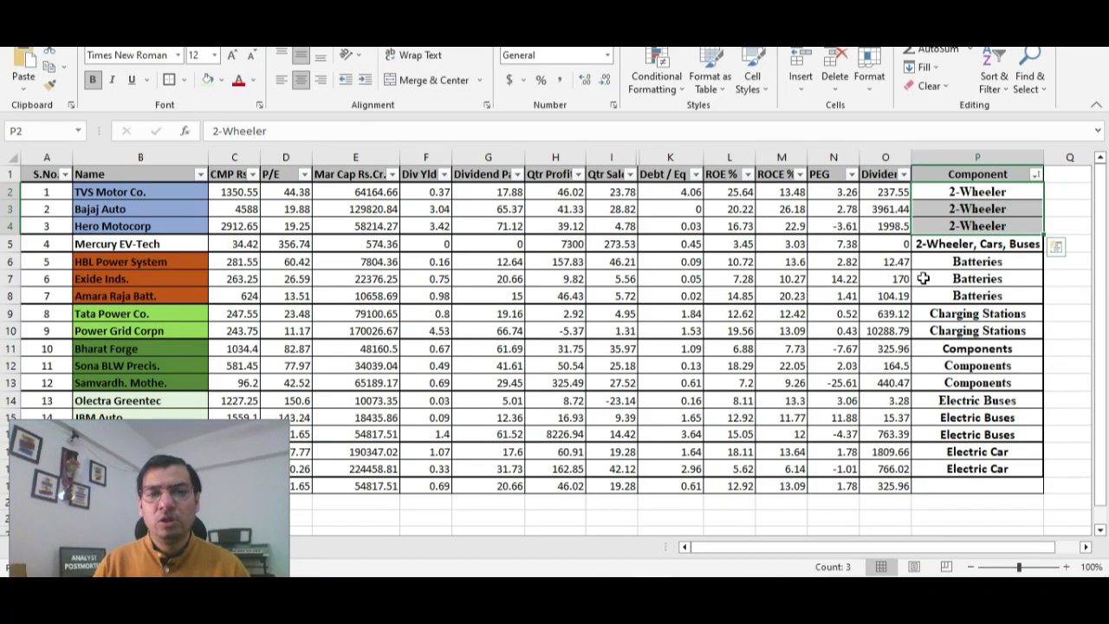
pyautogui.moveTo(983, 262); pyautogui.dragTo(999, 289)
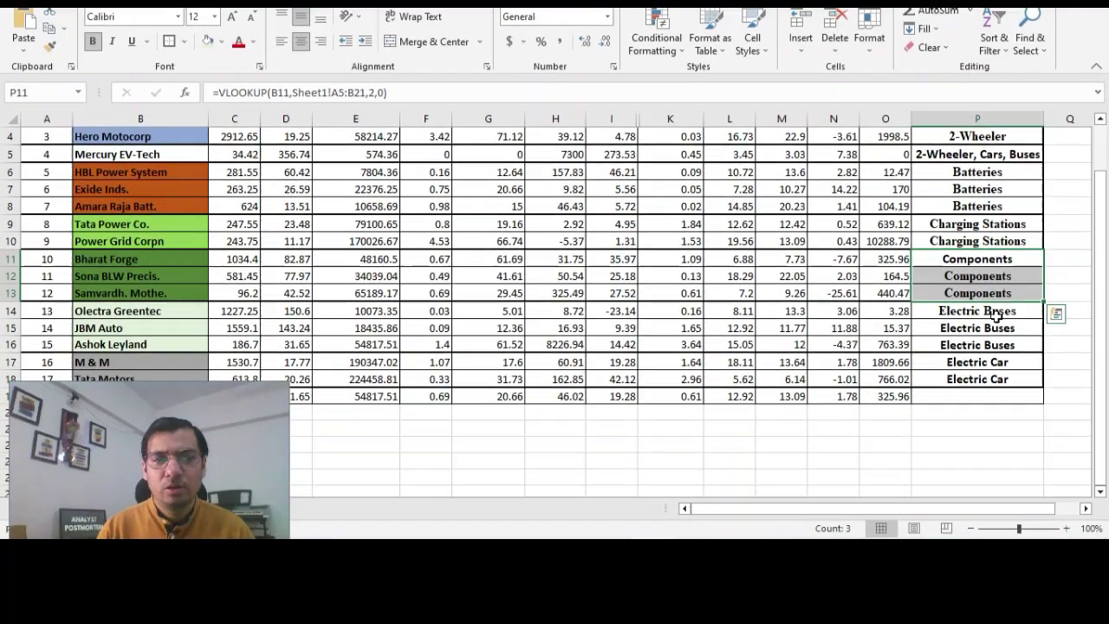
pyautogui.moveTo(997, 328); pyautogui.dragTo(996, 390)
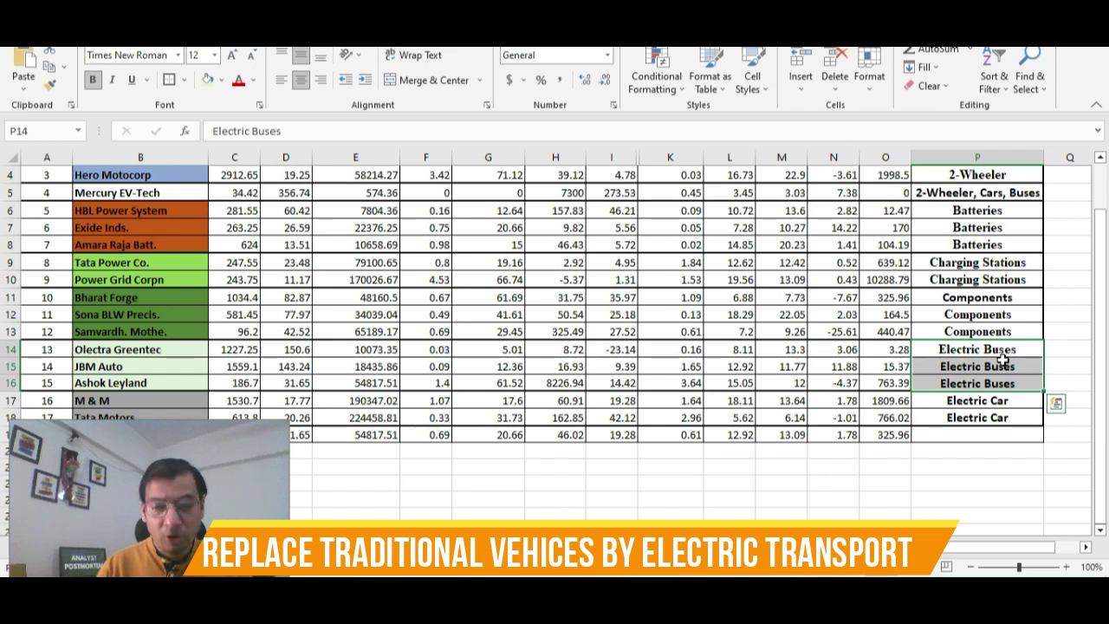
pyautogui.scroll(-1, 1003, 357)
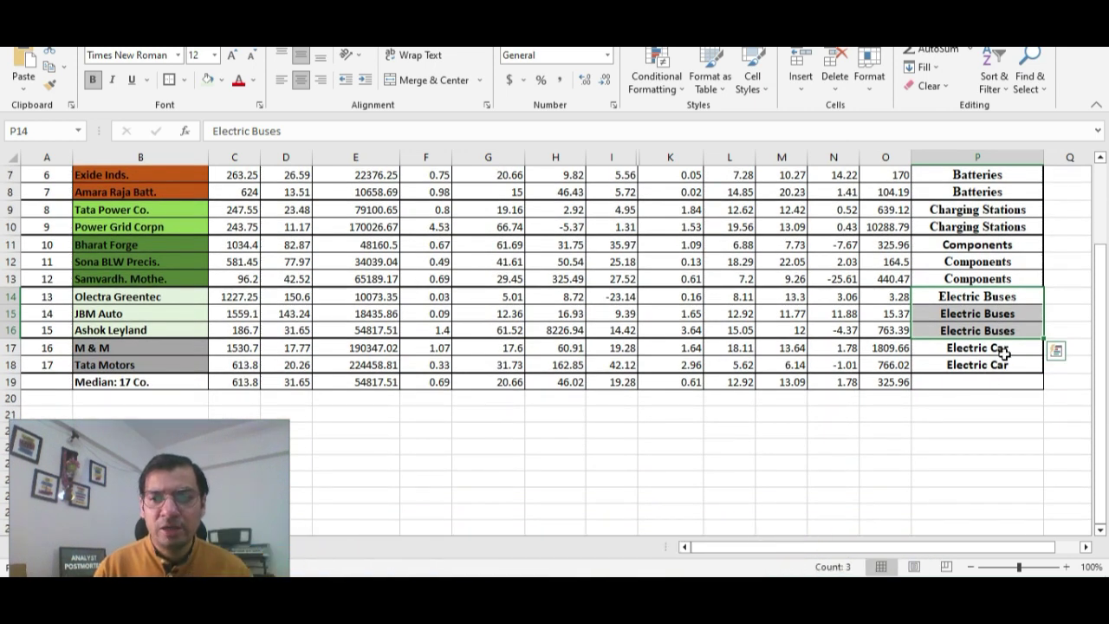
pyautogui.click(1004, 351)
pyautogui.moveTo(1004, 357); pyautogui.dragTo(1004, 363)
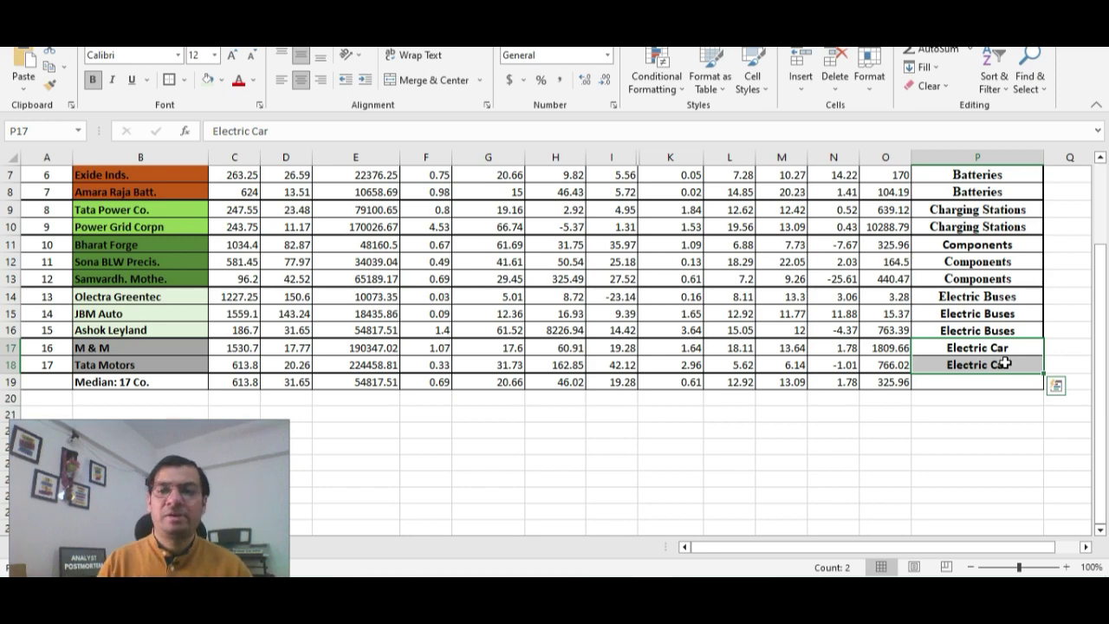
# Step: Select the Component entries P2:P18 and look over the full list of companies
pyautogui.scroll(2, 1005, 363)
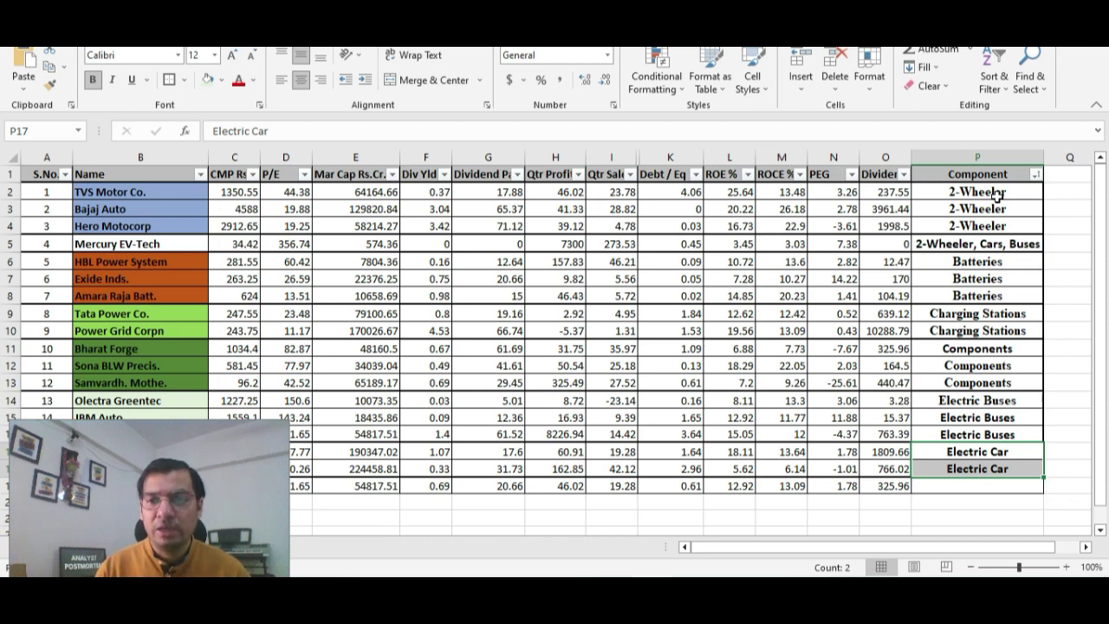
pyautogui.moveTo(998, 191); pyautogui.dragTo(999, 338)
pyautogui.moveTo(1002, 457); pyautogui.dragTo(1002, 469)
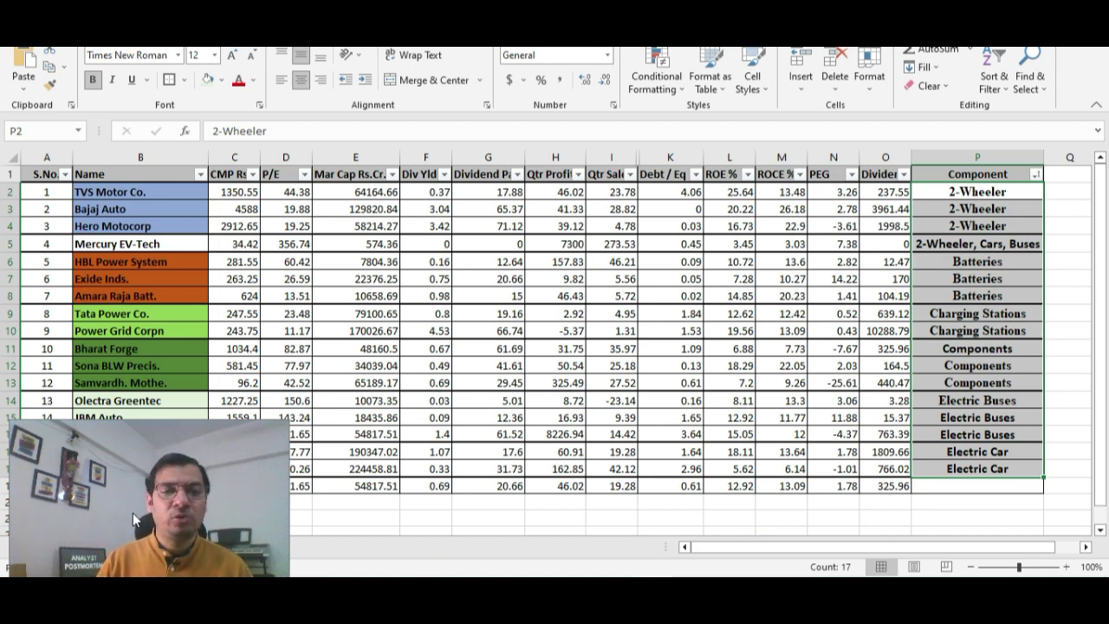
pyautogui.scroll(-2, 320, 465)
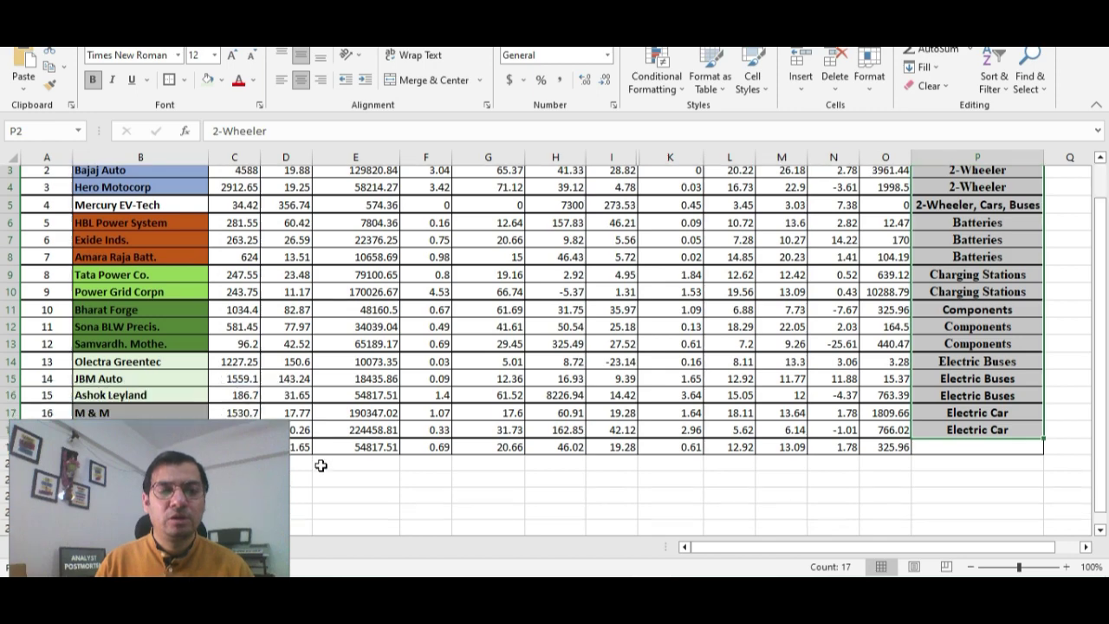
pyautogui.scroll(1, 320, 465)
pyautogui.scroll(2, 320, 465)
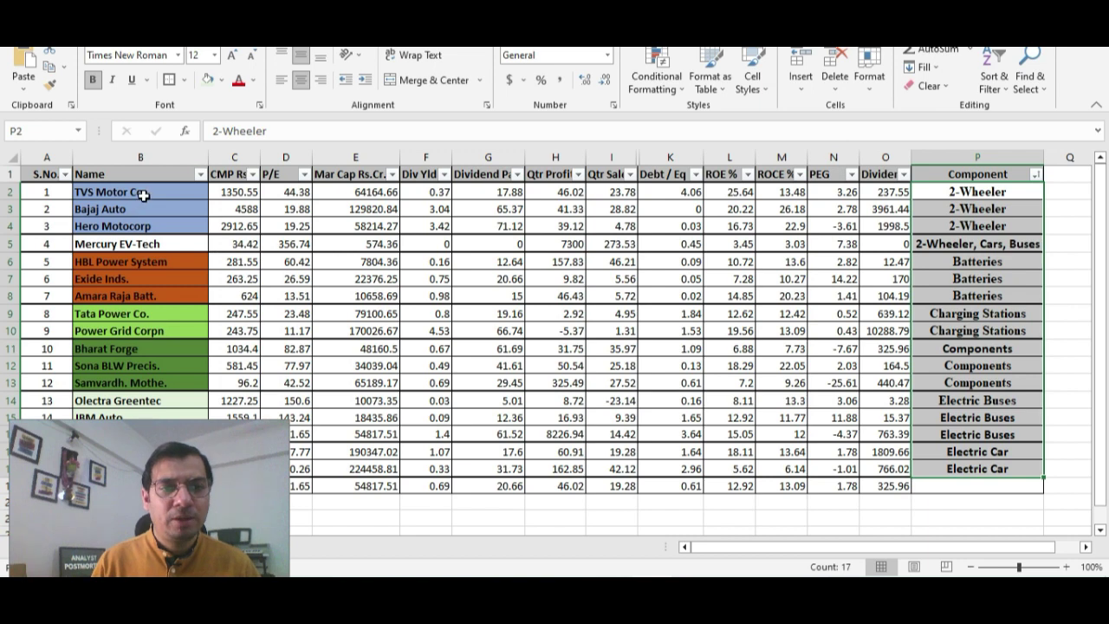
# Step: Select the three 2-Wheeler company names, then switch to Photos to read the TVS Motors electric vehicle sales excerpt
pyautogui.moveTo(141, 192); pyautogui.dragTo(147, 221)
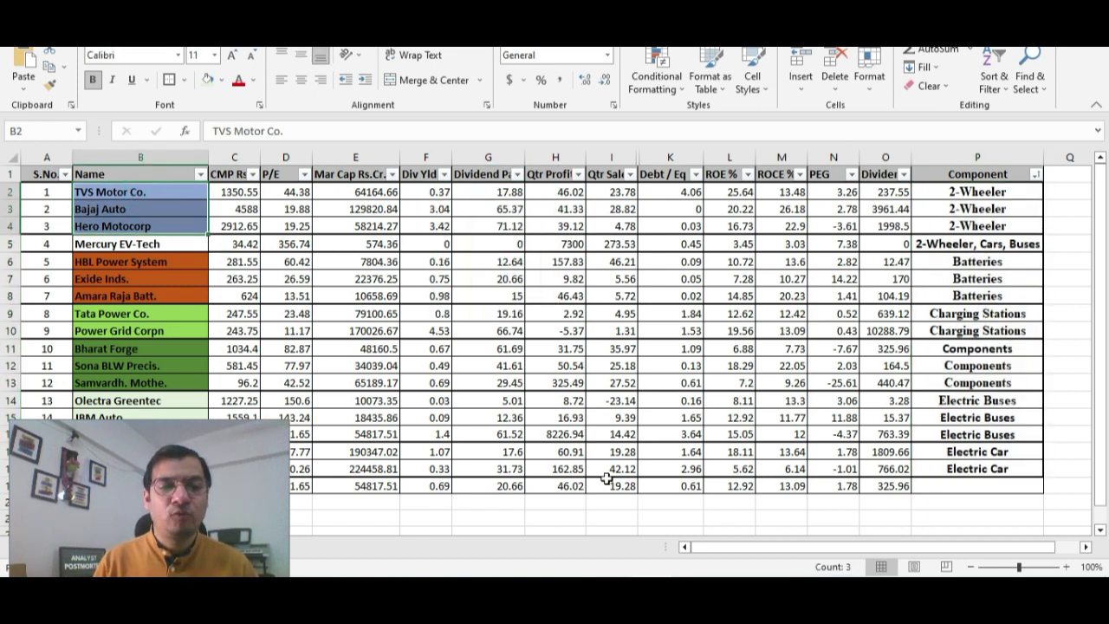
pyautogui.click(728, 511)
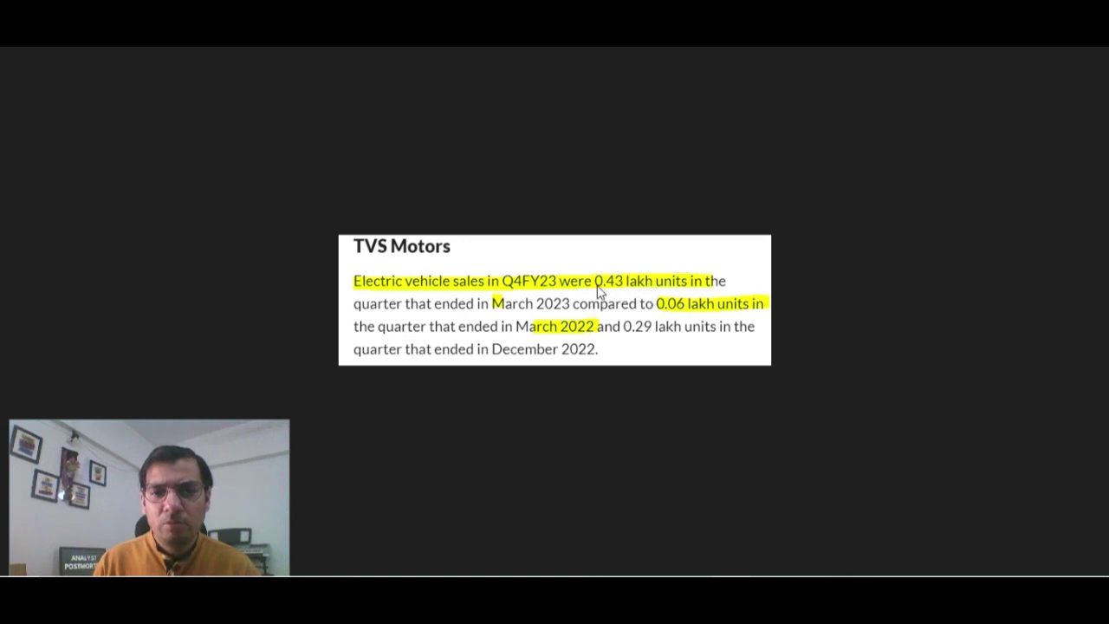
pyautogui.click(663, 309)
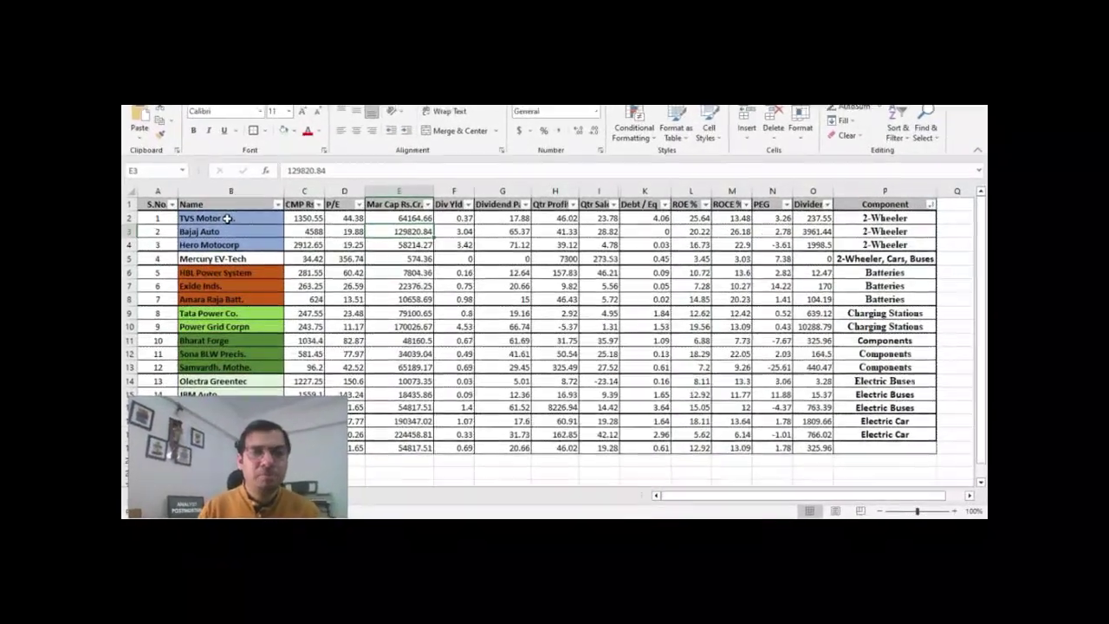
# Step: In the Excel workbook, compare the rows of TVS Motor Co., Bajaj Auto and Hero Motocorp, including their P/E
pyautogui.moveTo(227, 219); pyautogui.dragTo(227, 245)
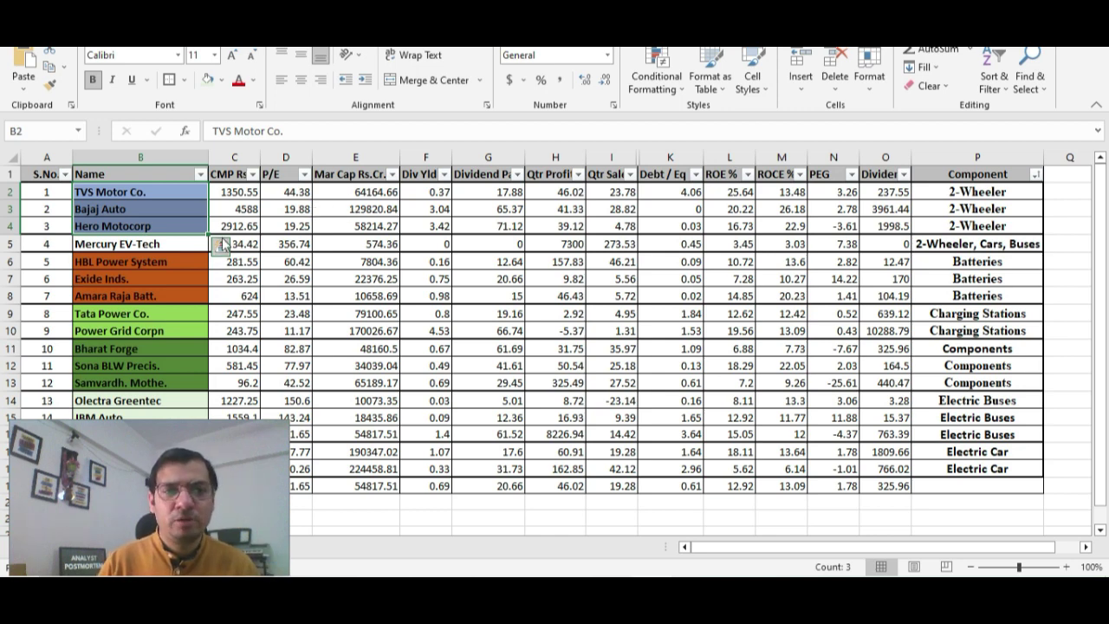
pyautogui.click(292, 212)
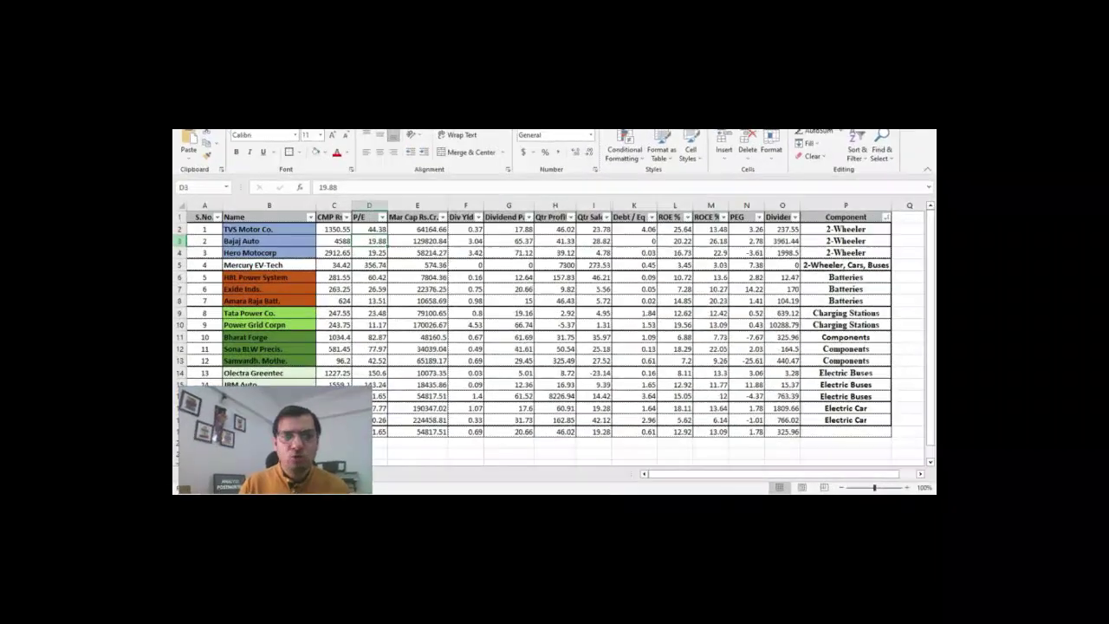
pyautogui.moveTo(12, 209); pyautogui.dragTo(13, 226)
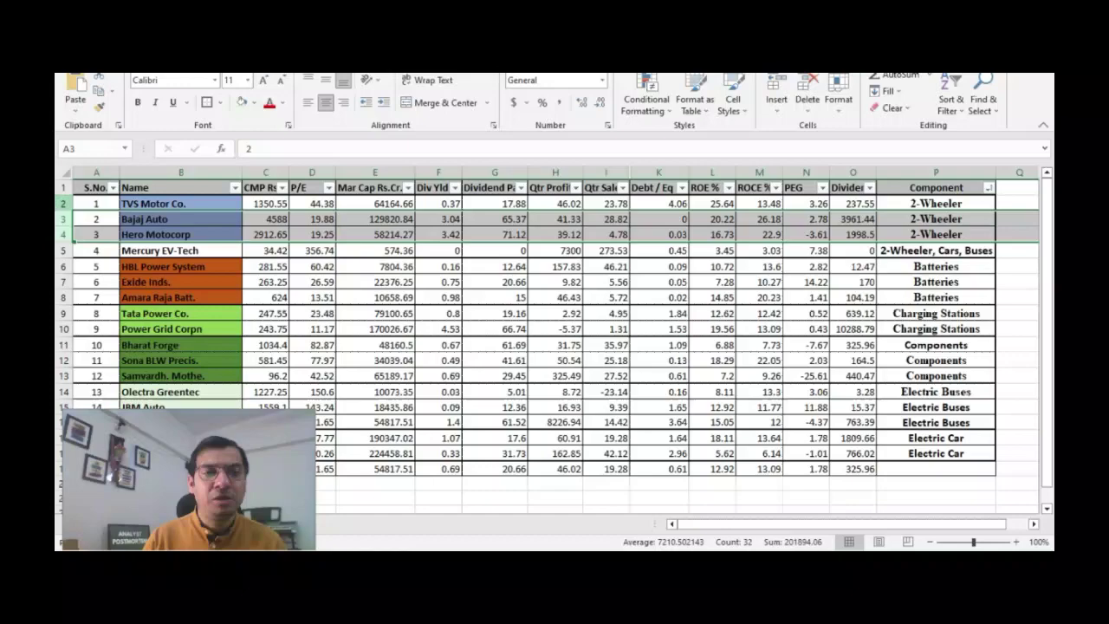
pyautogui.click(121, 216)
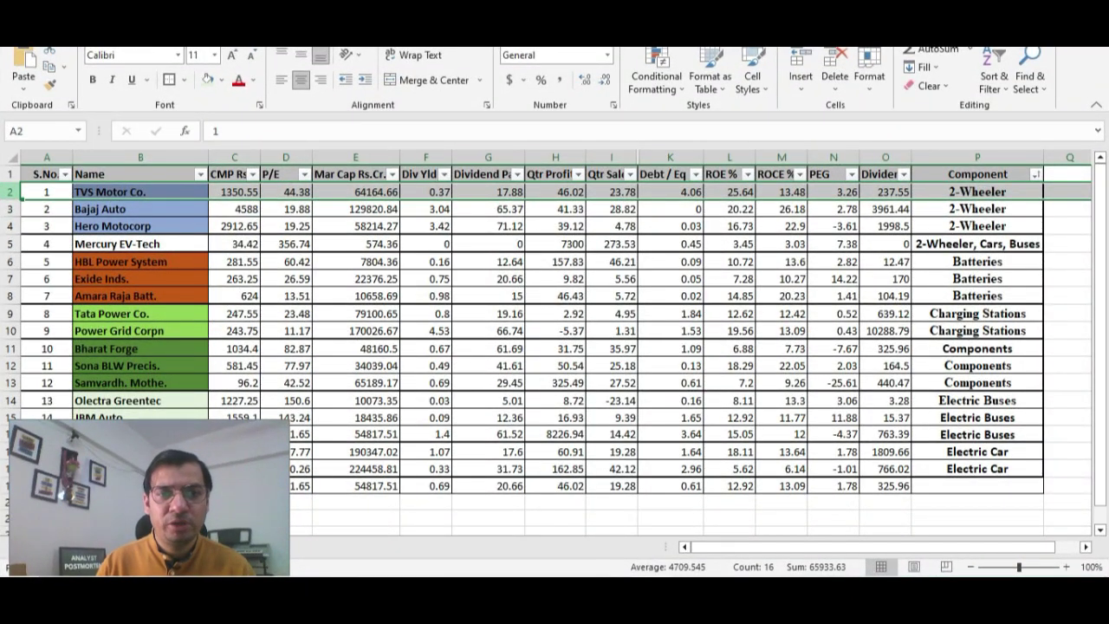
# Step: Examine TVS Motor Co.'s P/E, quarterly profit and sales figures, ROE, ROCE and dividend payout
pyautogui.click(292, 193)
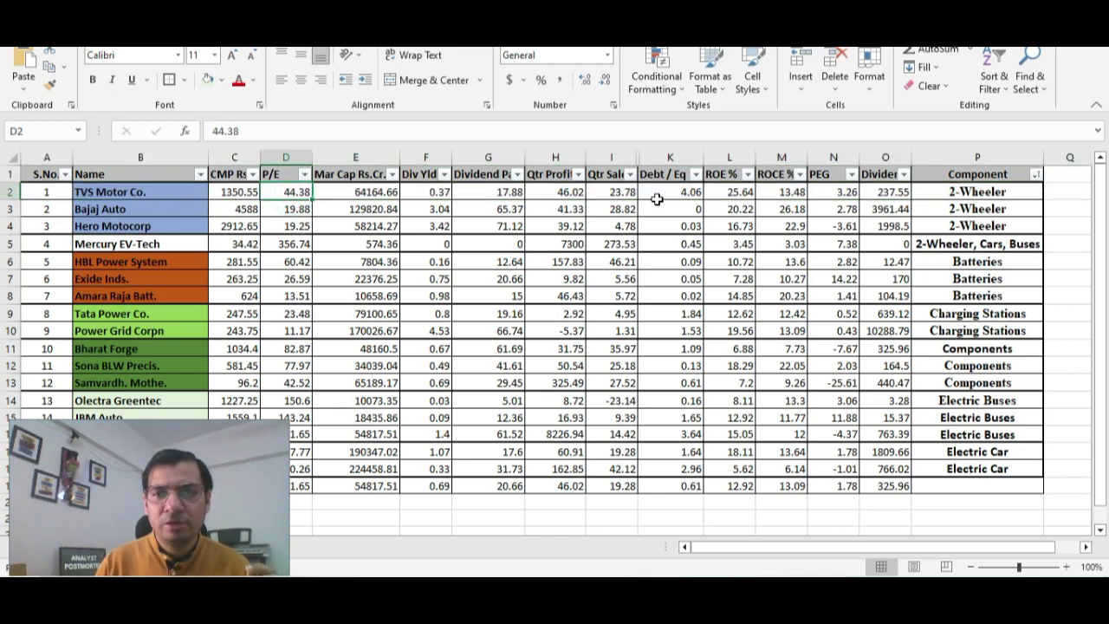
pyautogui.moveTo(567, 193); pyautogui.dragTo(607, 193)
pyautogui.click(559, 174)
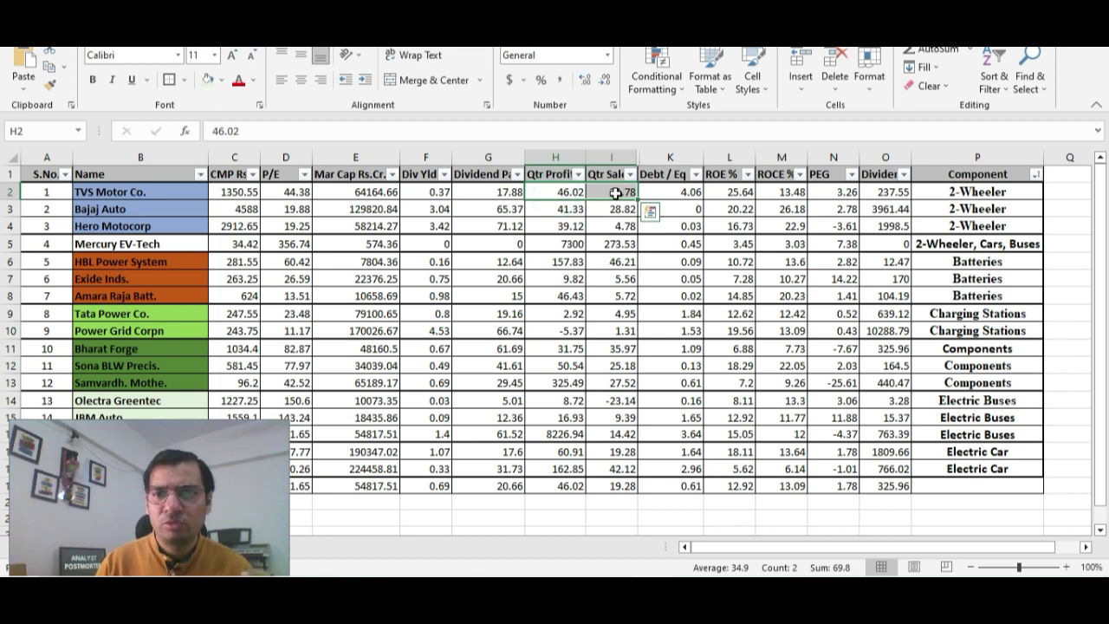
pyautogui.moveTo(736, 192); pyautogui.dragTo(768, 194)
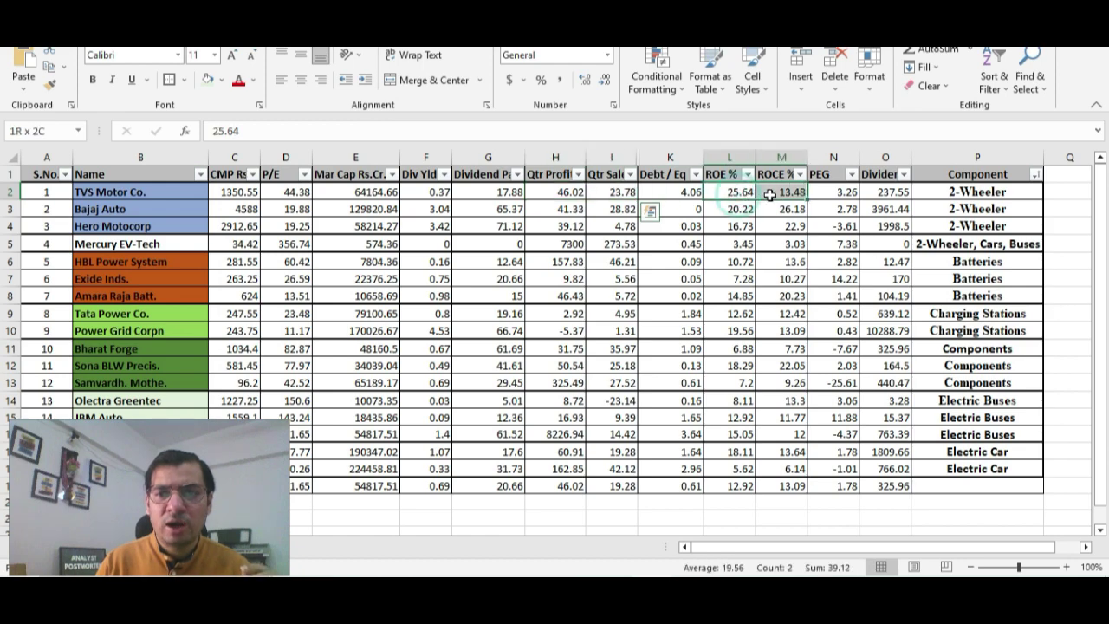
pyautogui.click(489, 176)
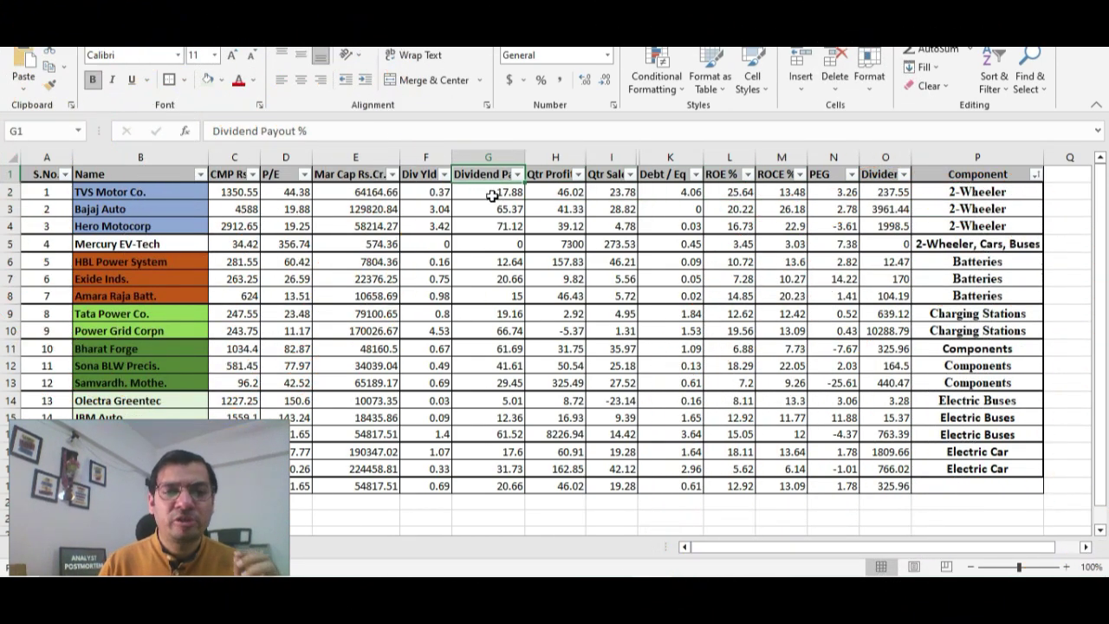
pyautogui.click(491, 195)
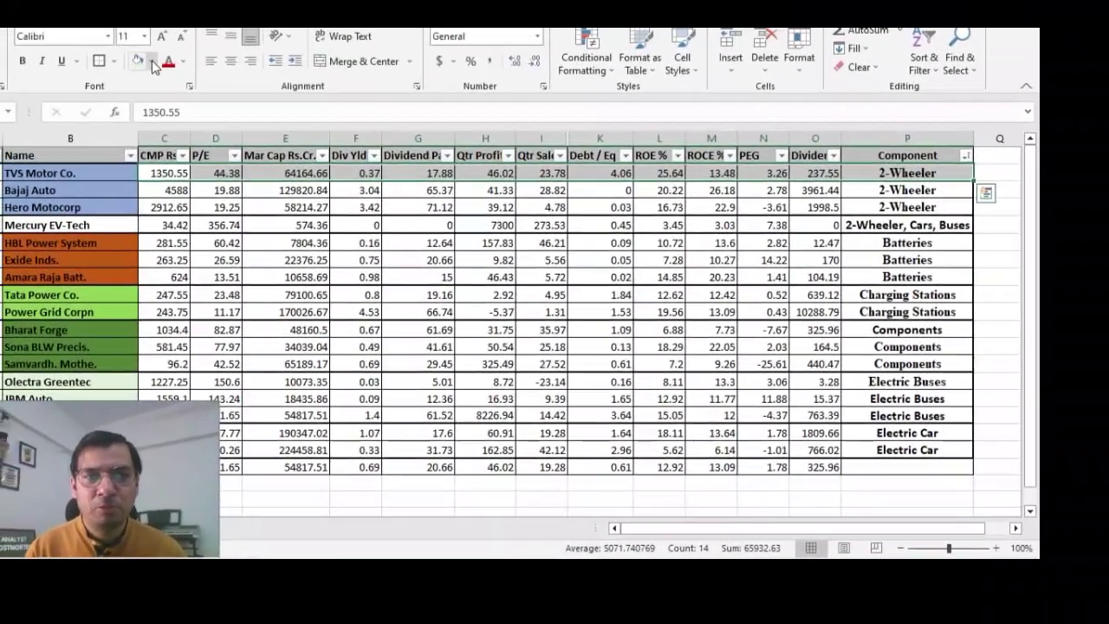
# Step: Fill the TVS Motor Co. data cells C2:P2 with light green
pyautogui.click(153, 62)
pyautogui.click(259, 187)
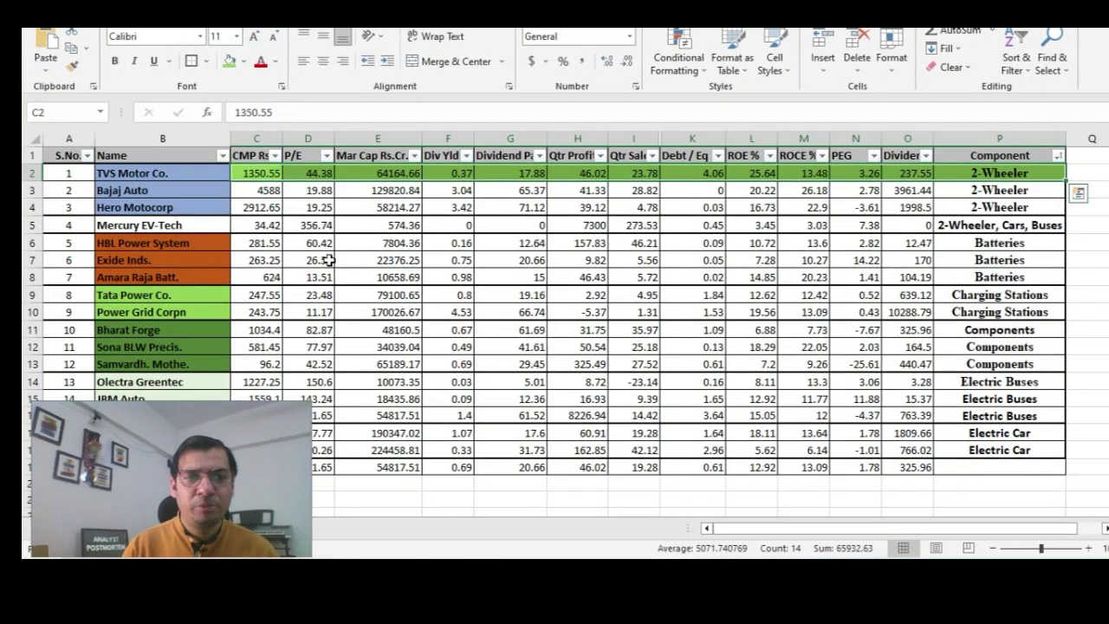
# Step: Examine the Mercury EV-Tech row, checking its market cap and P/E
pyautogui.click(196, 224)
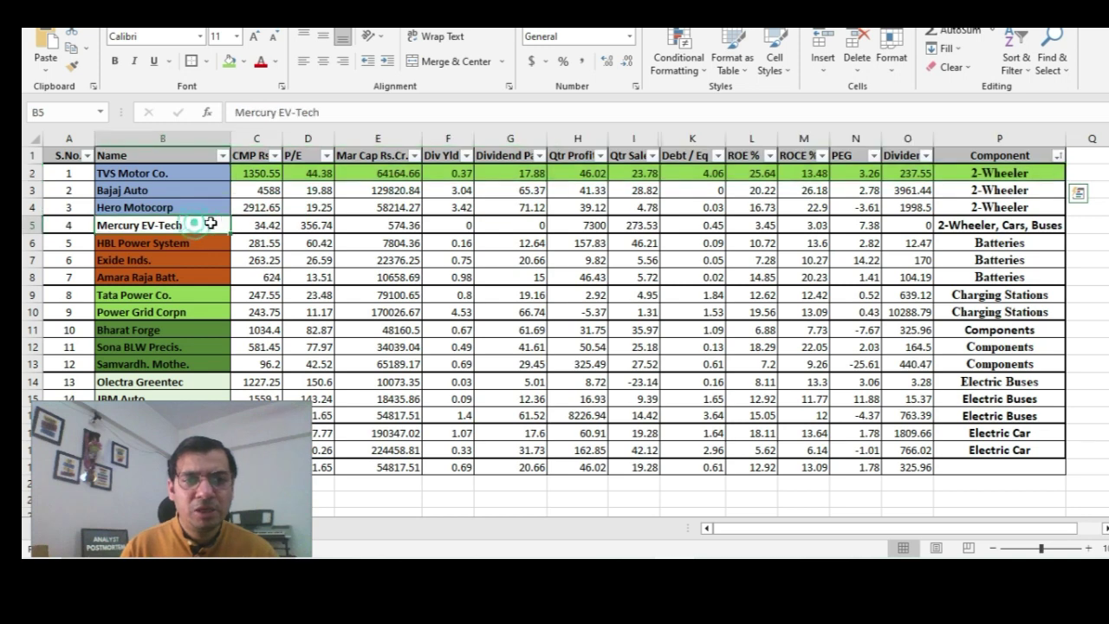
pyautogui.moveTo(210, 224); pyautogui.dragTo(927, 225)
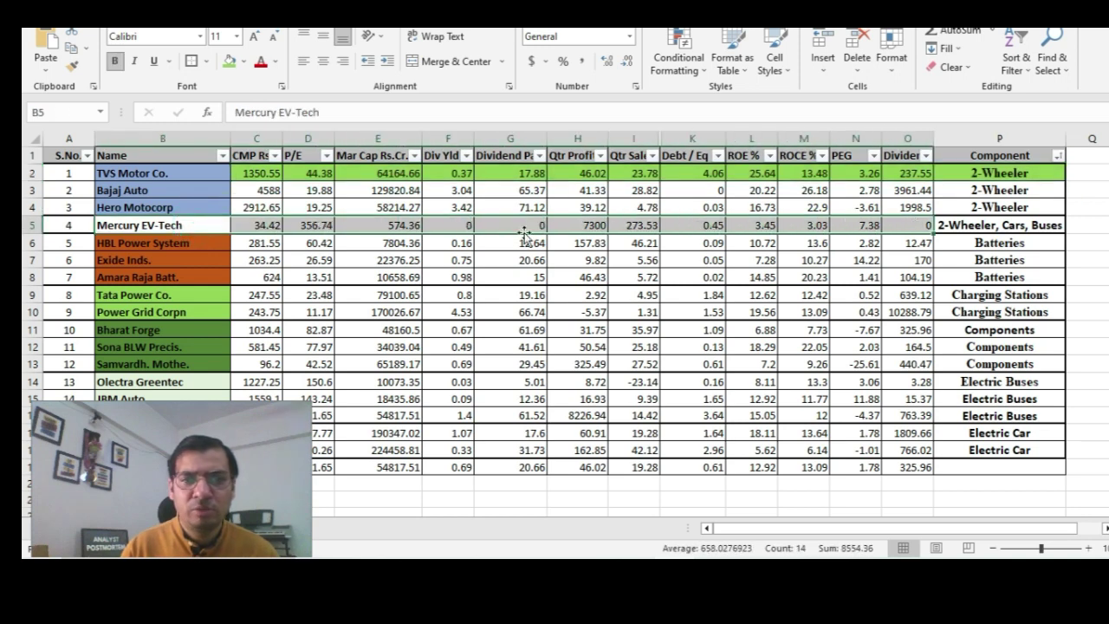
pyautogui.click(407, 225)
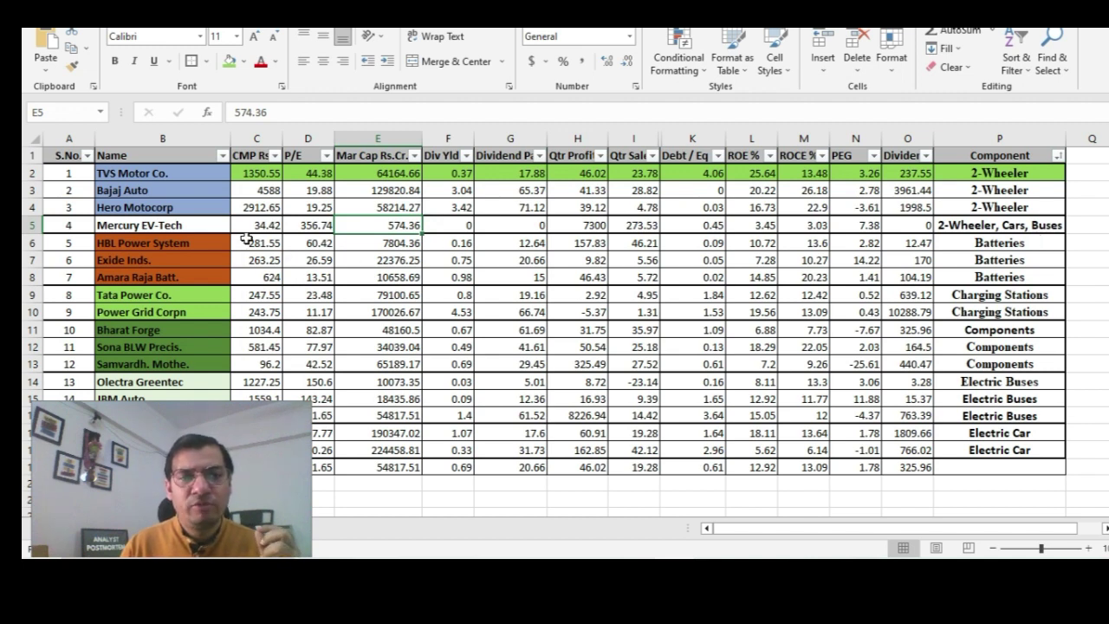
pyautogui.click(313, 226)
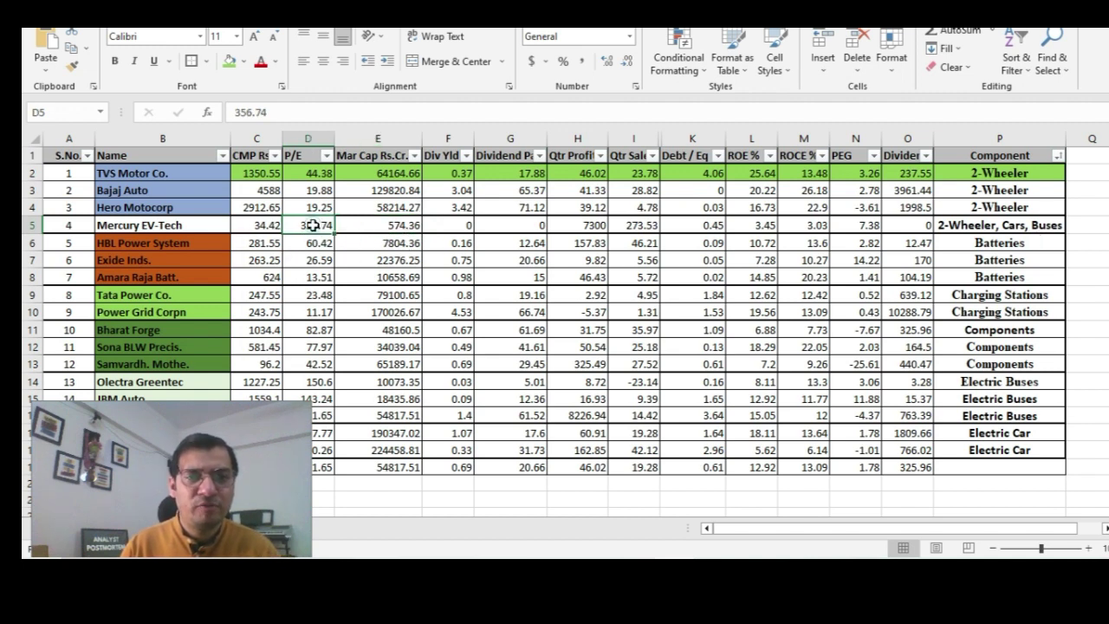
# Step: Review the three battery companies and fill the Amara Raja Batt. data cells C8:P8 with the same light green
pyautogui.moveTo(1105, 174); pyautogui.dragTo(1106, 187)
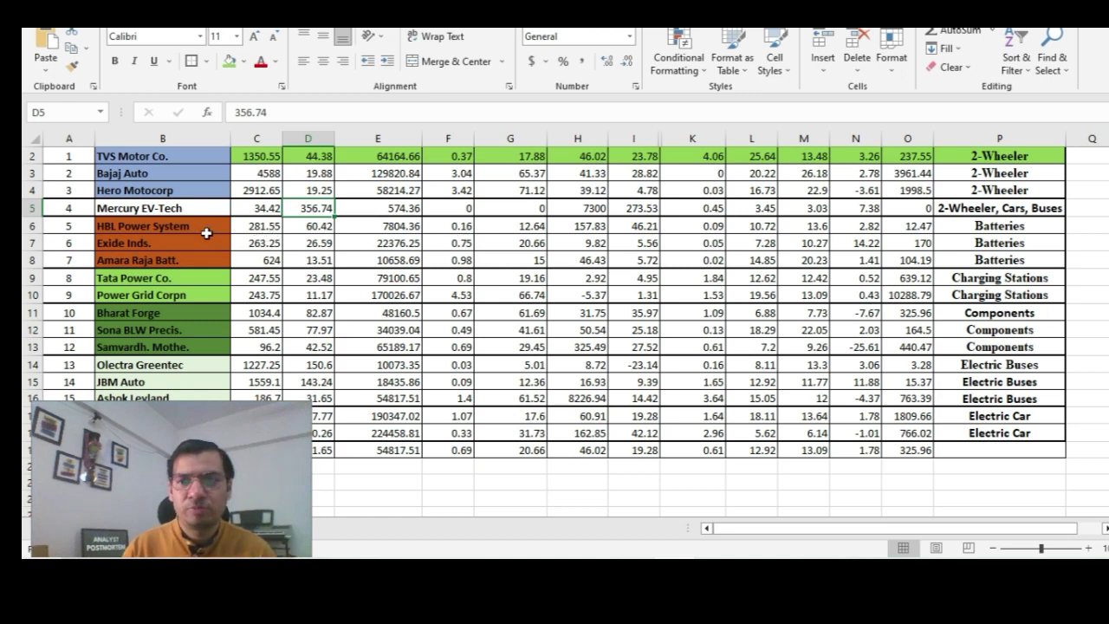
pyautogui.moveTo(154, 226); pyautogui.dragTo(156, 259)
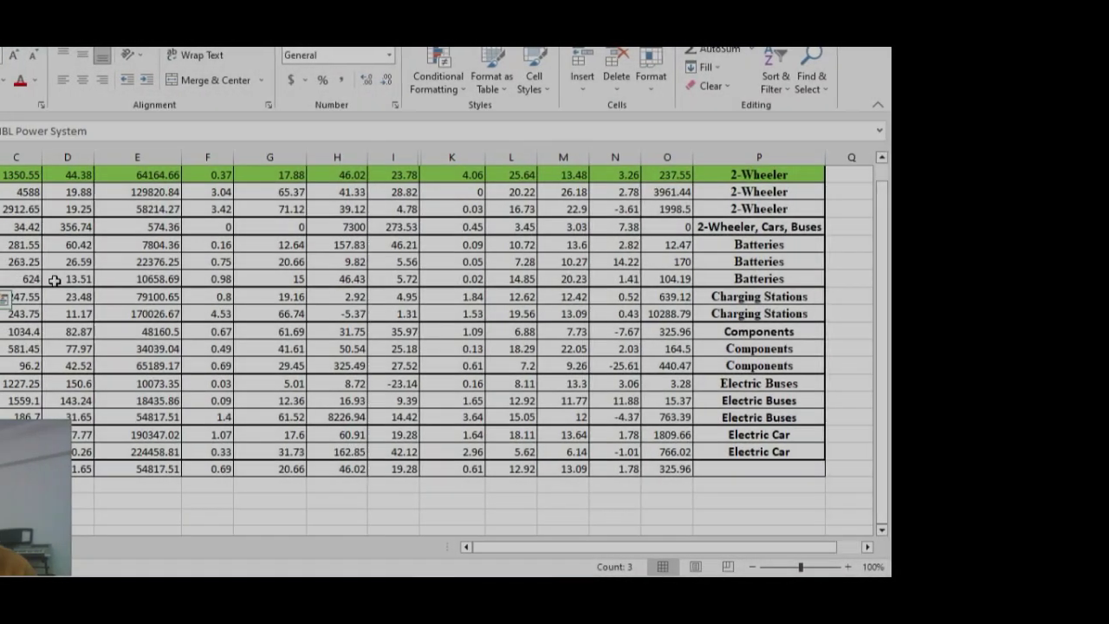
pyautogui.click(95, 278)
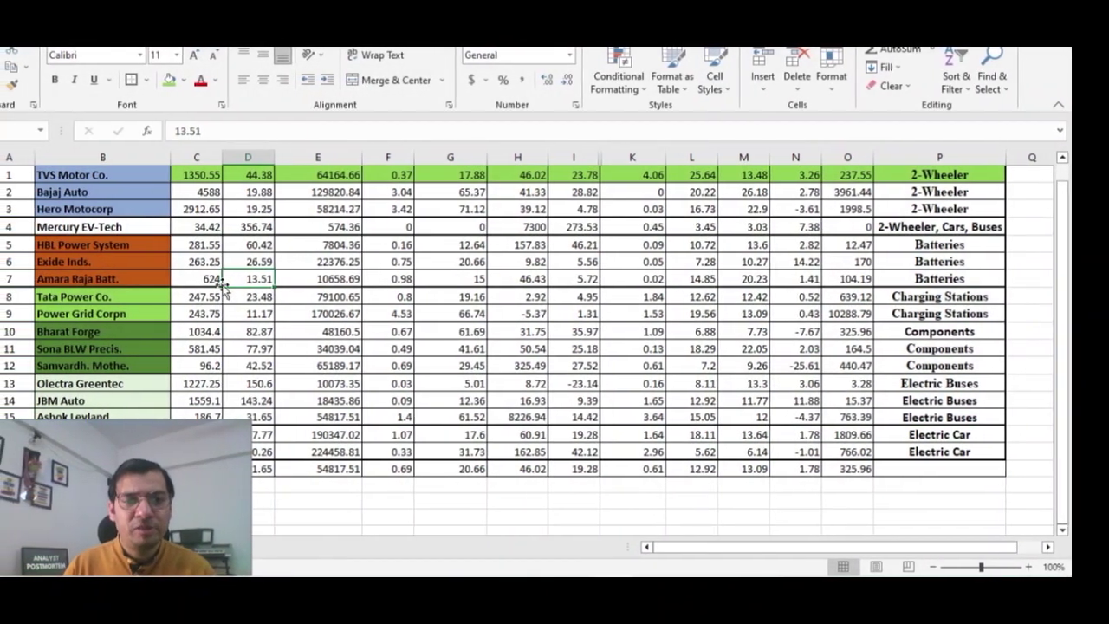
pyautogui.moveTo(180, 278); pyautogui.dragTo(609, 277)
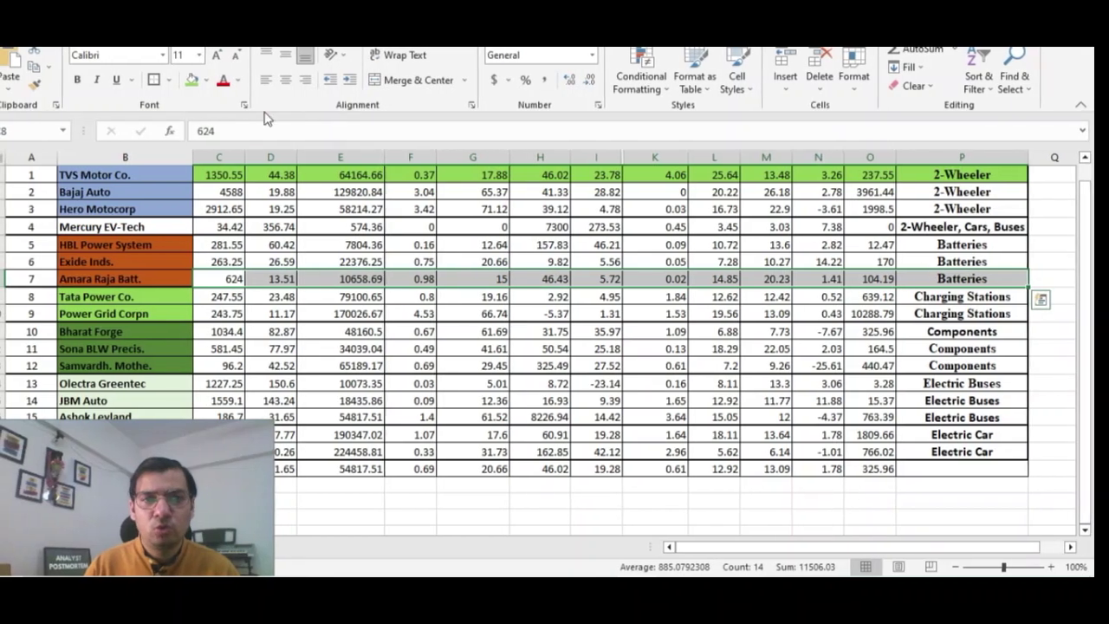
pyautogui.click(186, 78)
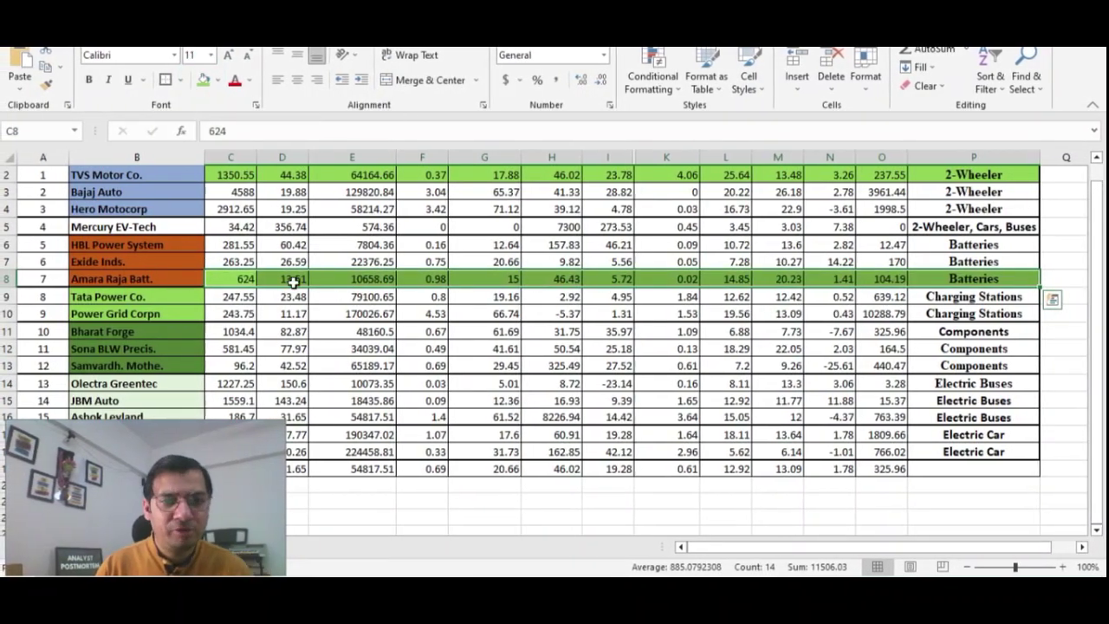
# Step: Examine Amara Raja Batt.'s P/E, ROE, ROCE, and quarterly profit and sales figures
pyautogui.click(291, 280)
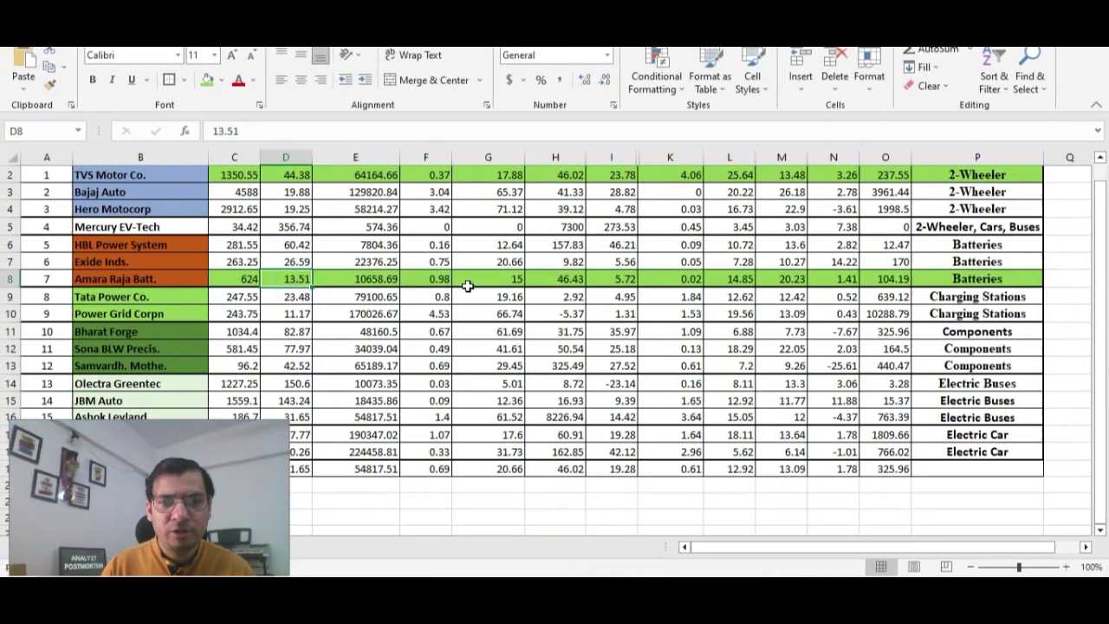
pyautogui.scroll(1, 468, 286)
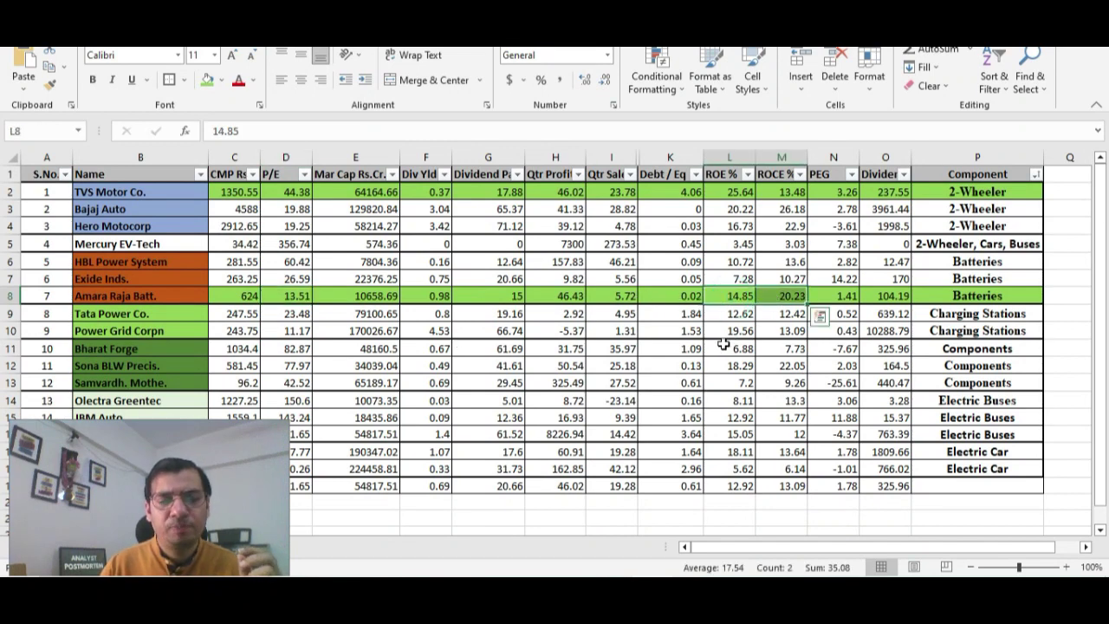
pyautogui.click(567, 295)
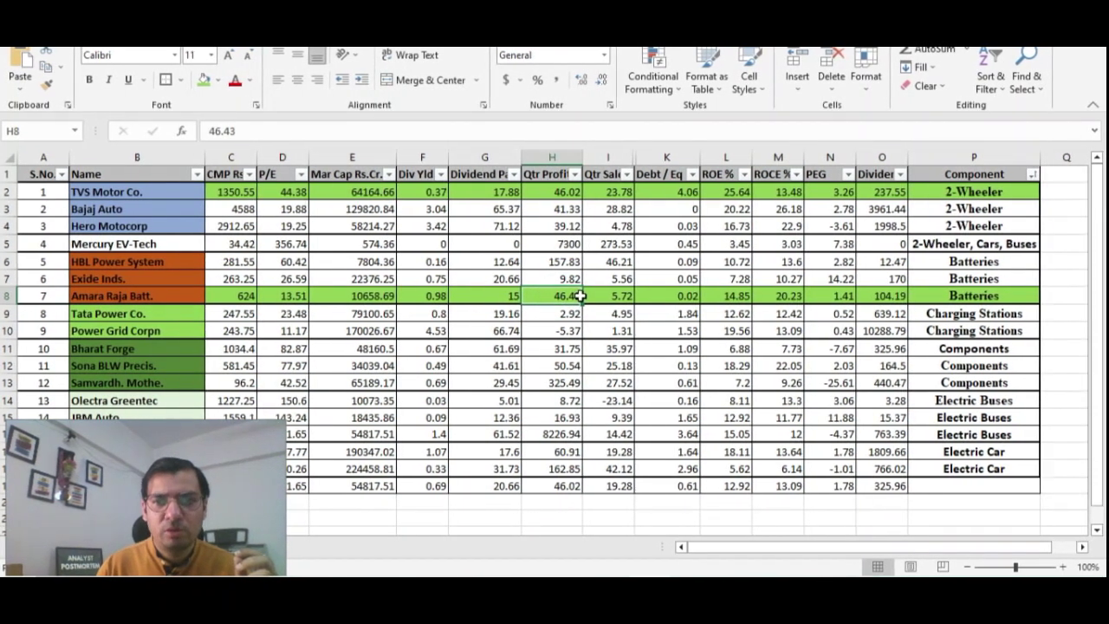
pyautogui.moveTo(581, 296); pyautogui.dragTo(611, 295)
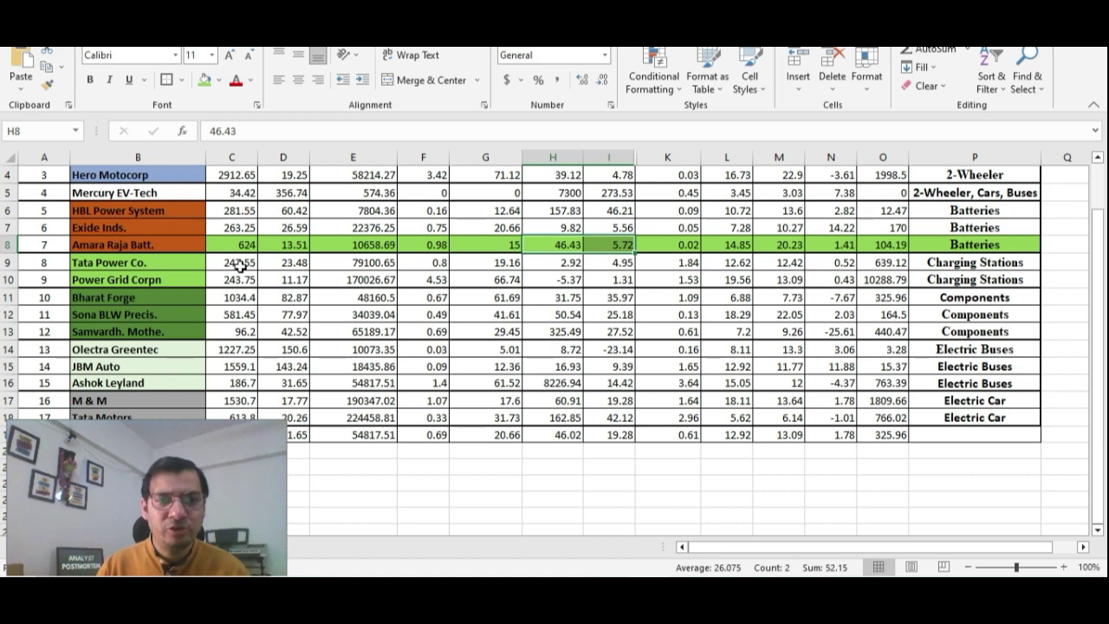
# Step: Fill the Tata Power Co. data cells C9:P9 with the same light green and check its ROE, ROCE and PEG
pyautogui.moveTo(229, 262); pyautogui.dragTo(975, 263)
pyautogui.click(205, 81)
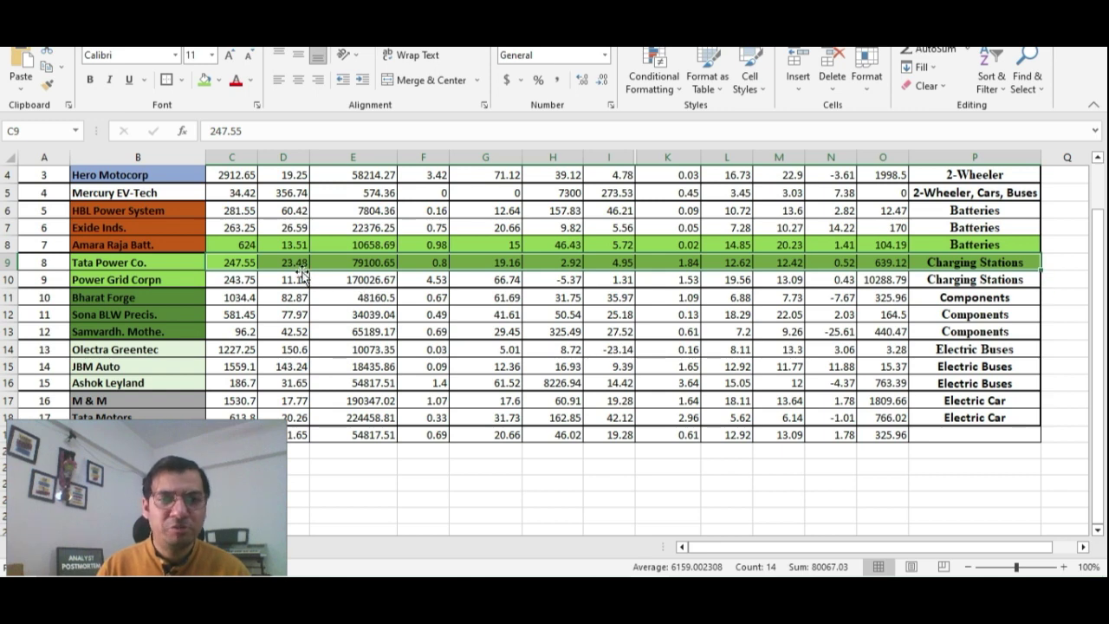
pyautogui.scroll(1, 301, 264)
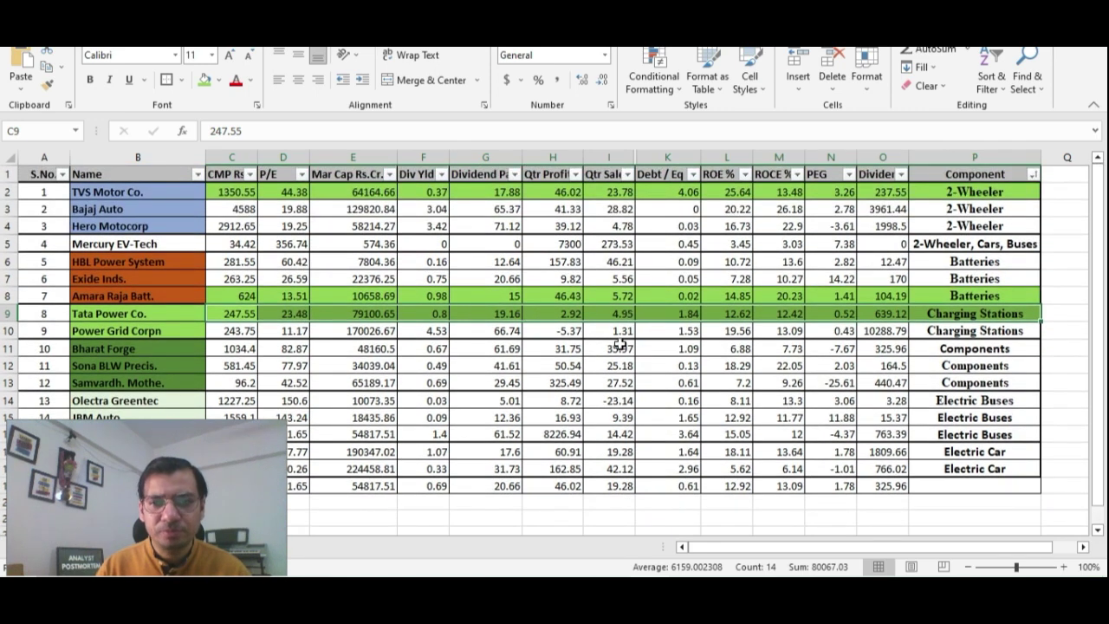
pyautogui.moveTo(778, 317); pyautogui.dragTo(736, 314)
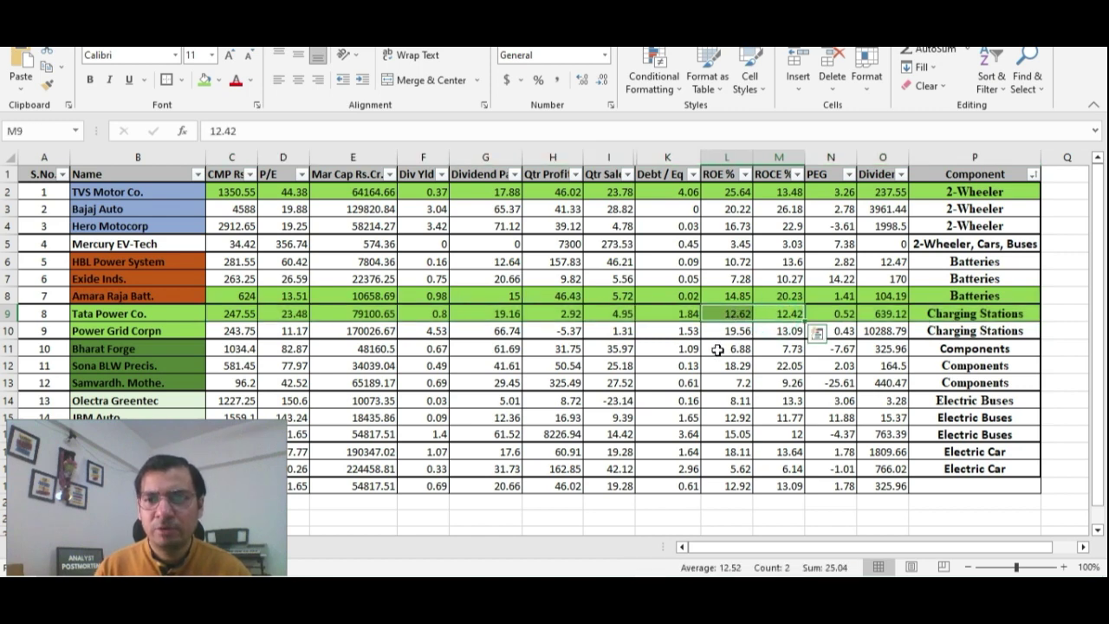
pyautogui.click(846, 317)
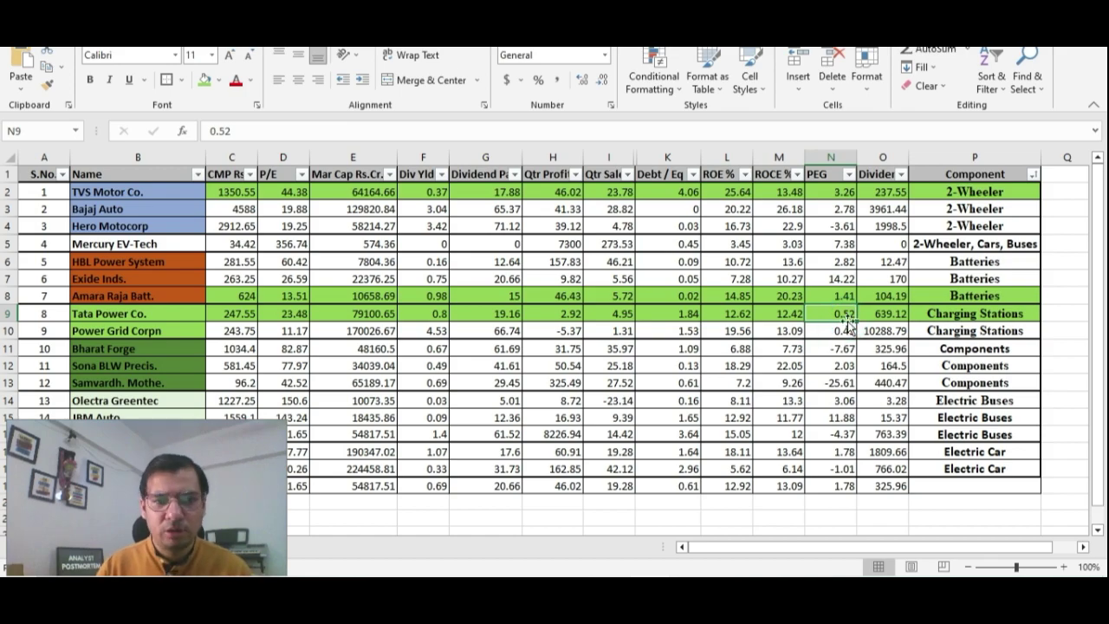
# Step: Review the three component companies, checking Samvardh. Mothe.'s market cap, P/E, quarterly profit and sales, and fill its data cells C13:P13 with light green
pyautogui.scroll(-1, 847, 348)
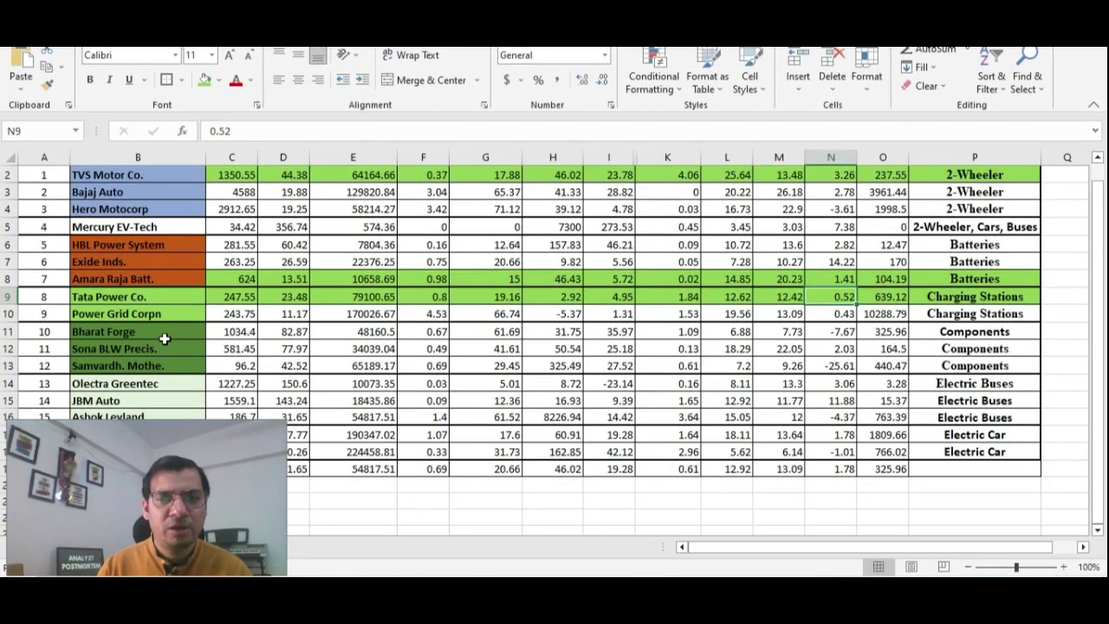
pyautogui.moveTo(946, 332); pyautogui.dragTo(146, 367)
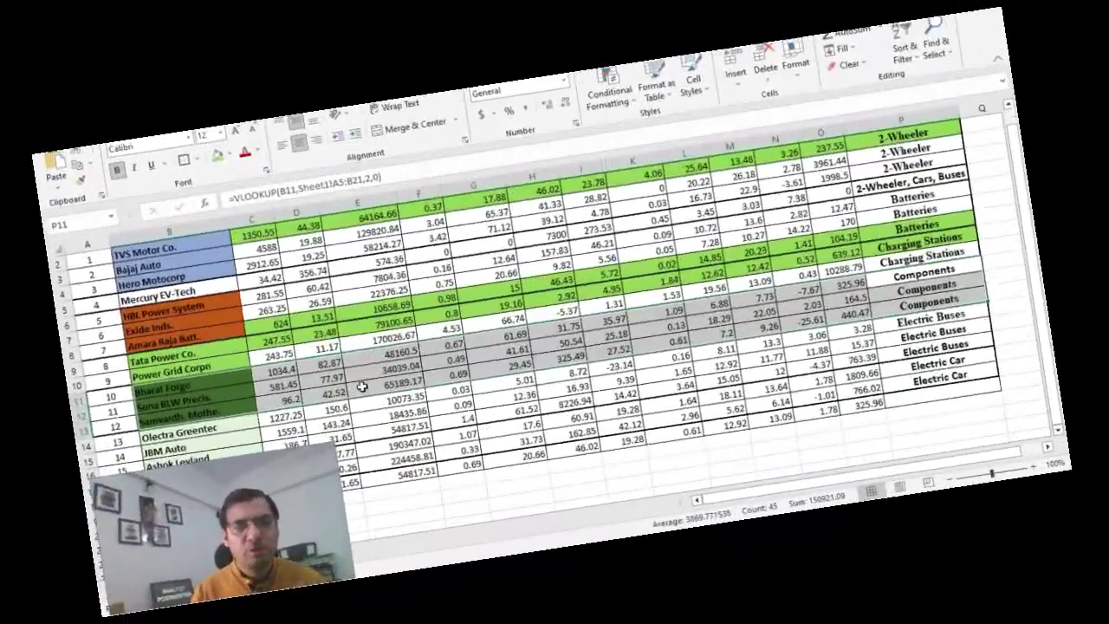
pyautogui.click(326, 364)
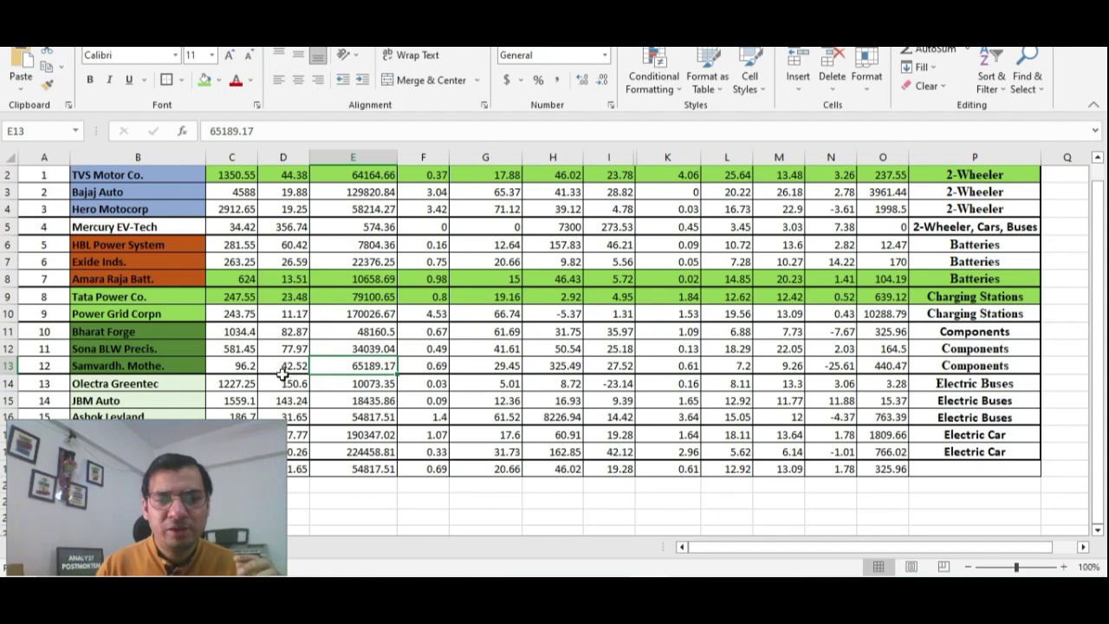
pyautogui.click(281, 364)
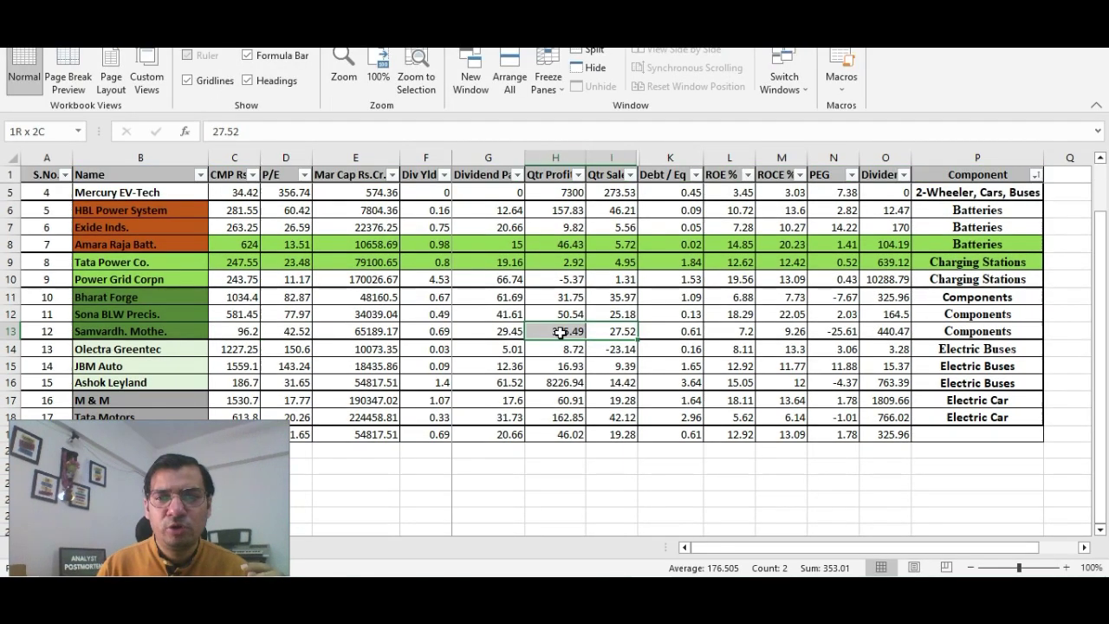
pyautogui.moveTo(564, 333); pyautogui.dragTo(593, 335)
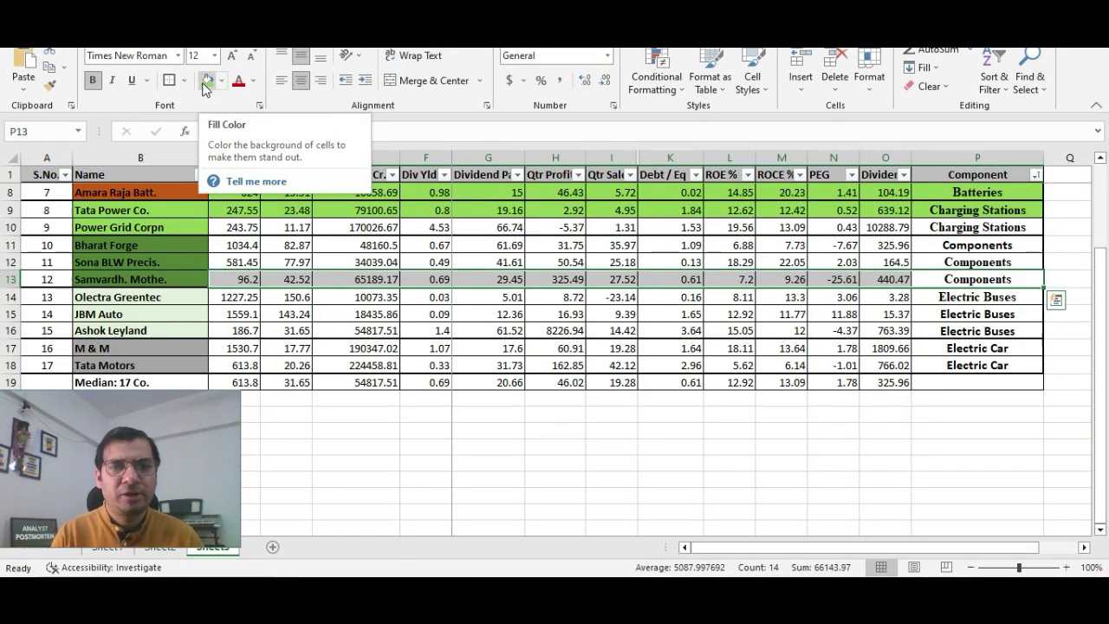
pyautogui.click(204, 85)
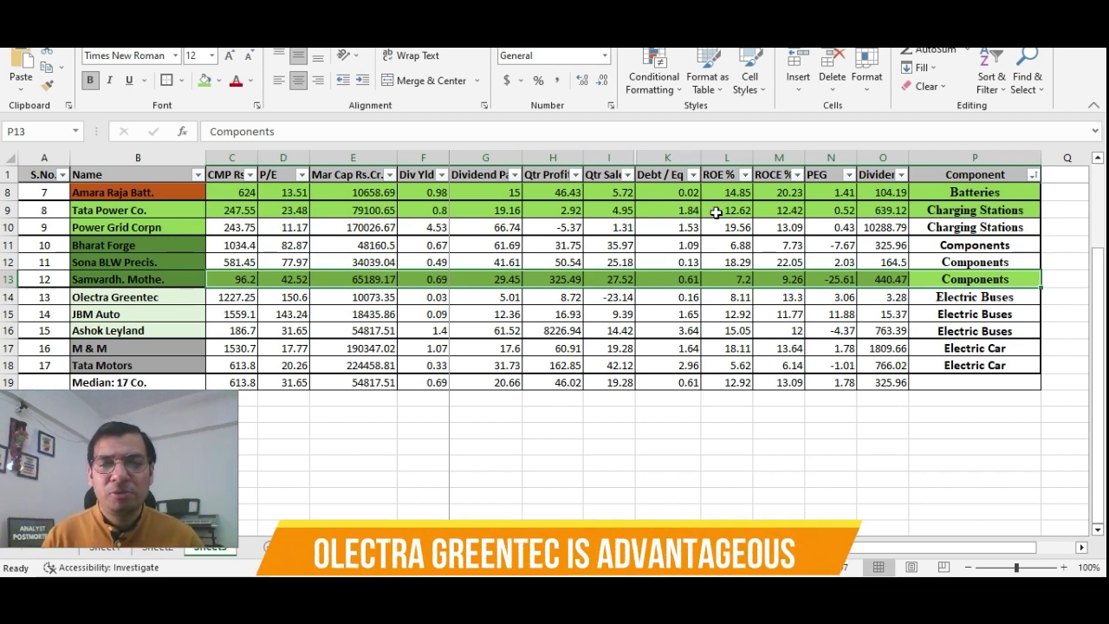
# Step: Check Olectra Greentec's quarterly sales figure and fill its data cells C14:P14 with the same light green
pyautogui.click(616, 307)
pyautogui.click(614, 299)
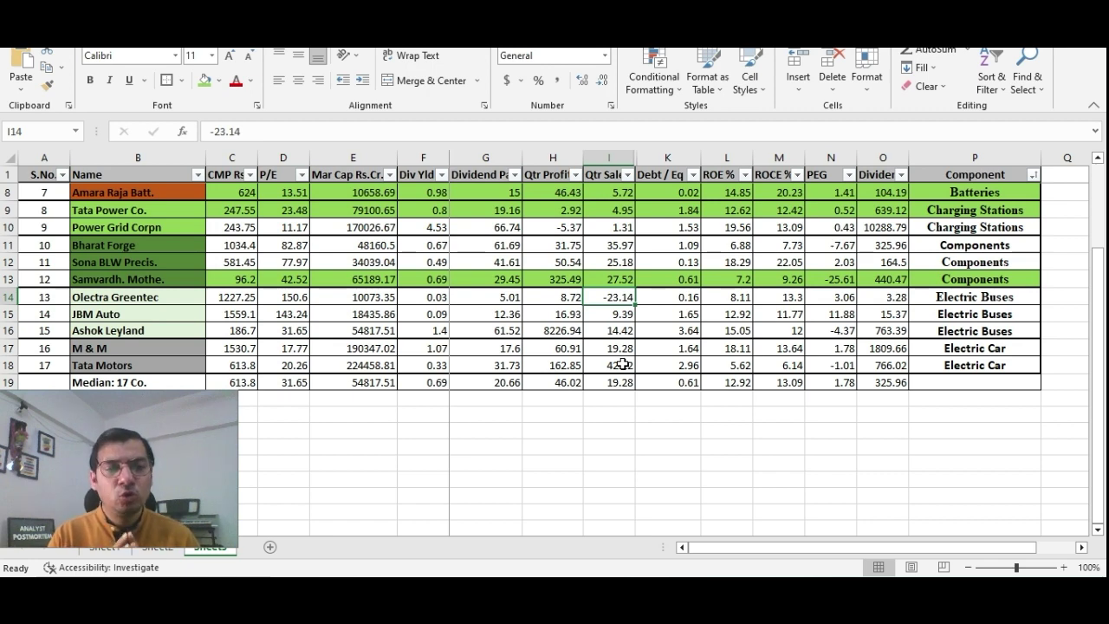
pyautogui.scroll(-3, 623, 365)
pyautogui.click(231, 244)
pyautogui.hotkey('ctrl', 'shift', 'Right')
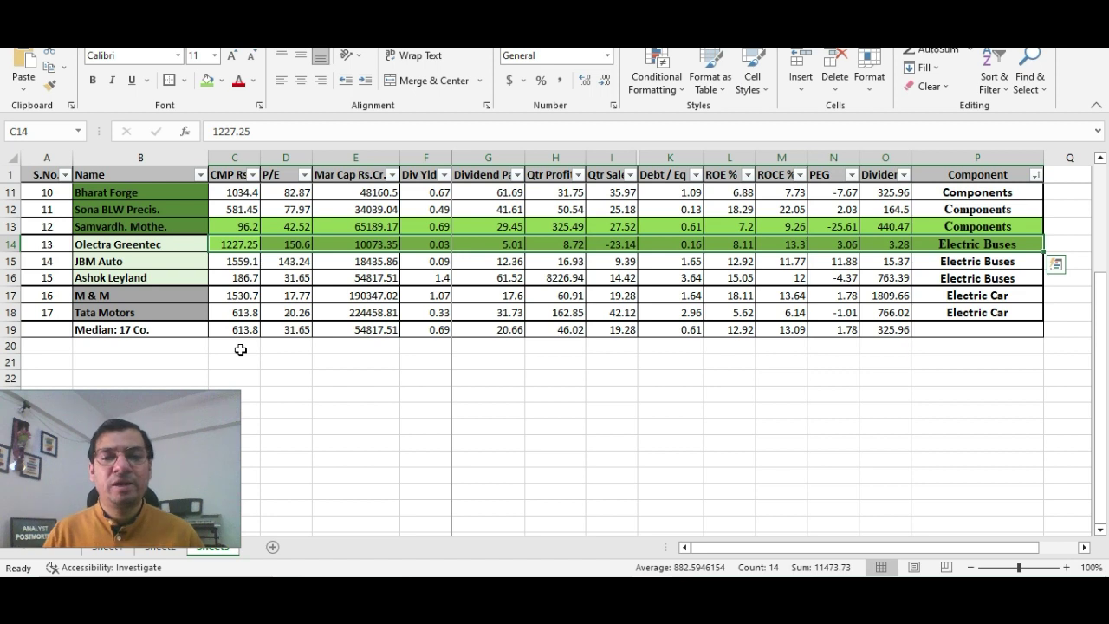